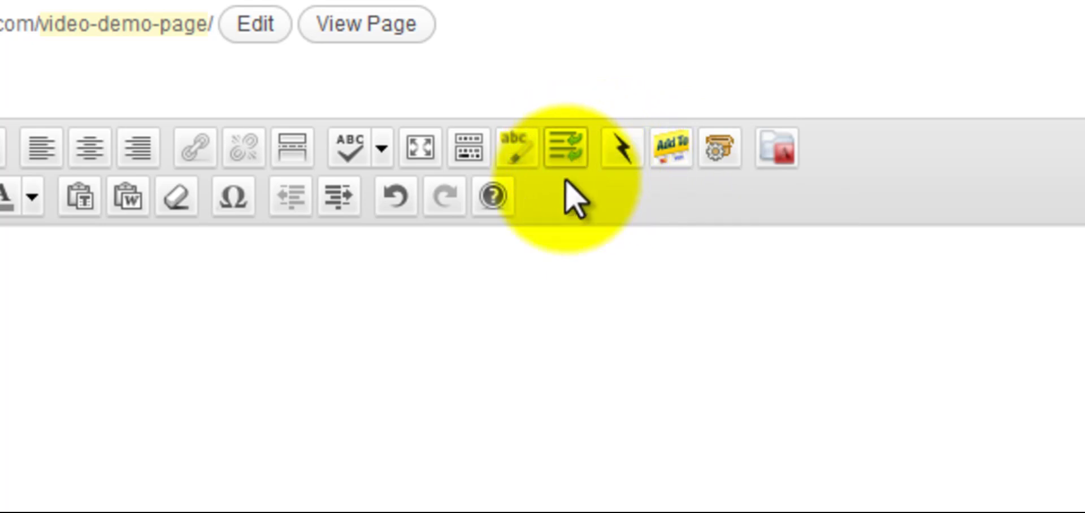
Insert a Highlighter shortcode using the Vibrant Blue colour
click(515, 157)
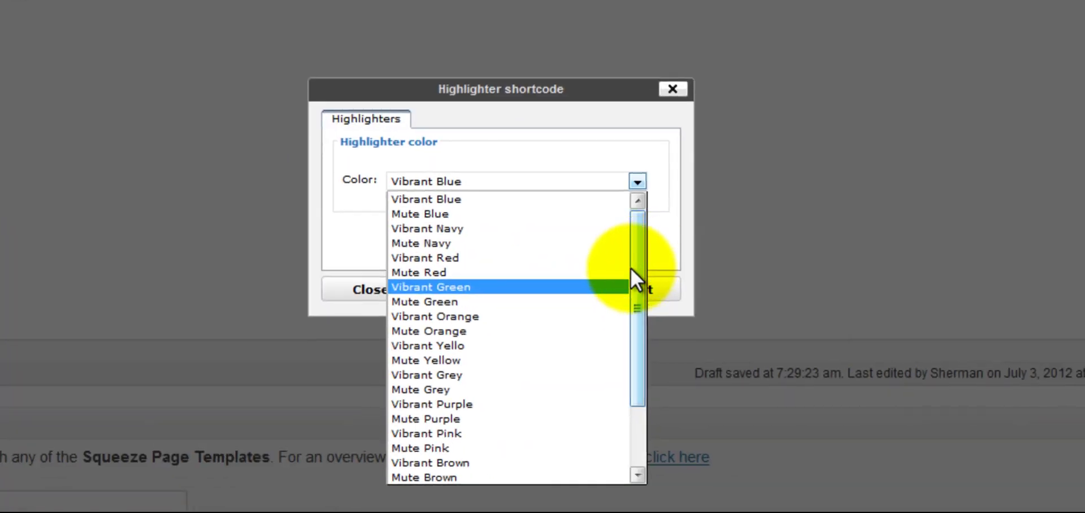
mouse_move(630, 266)
mouse_down()
mouse_move(642, 394)
mouse_move(646, 277)
mouse_up()
click(591, 161)
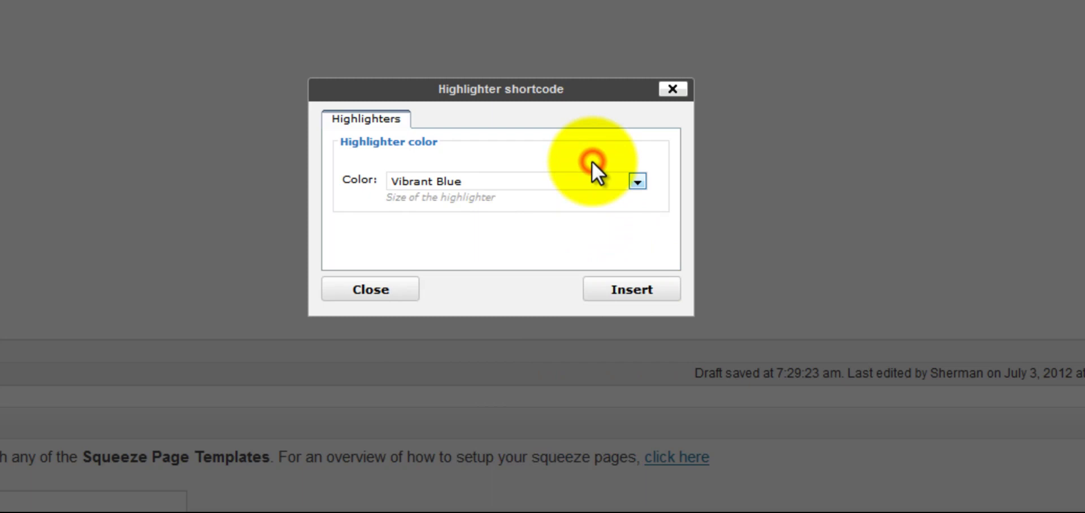
click(641, 289)
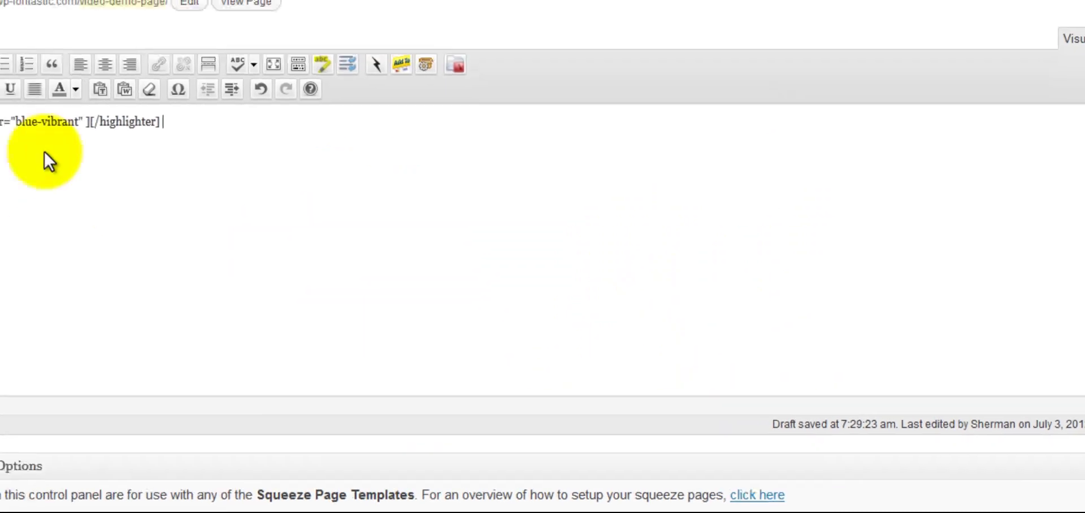
Type 'Test TEST' between the highlighter tags and reload the editor
click(115, 135)
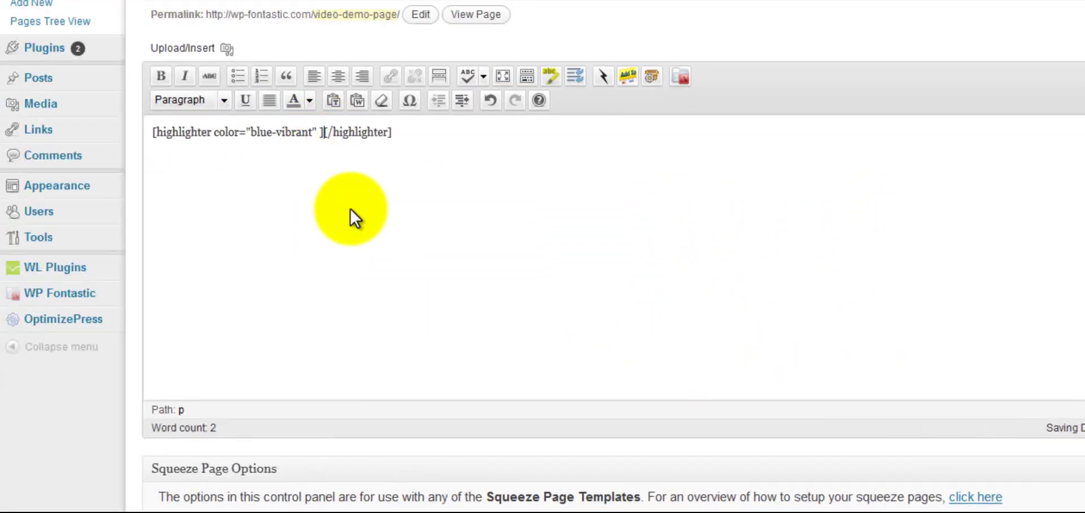
text(Test)
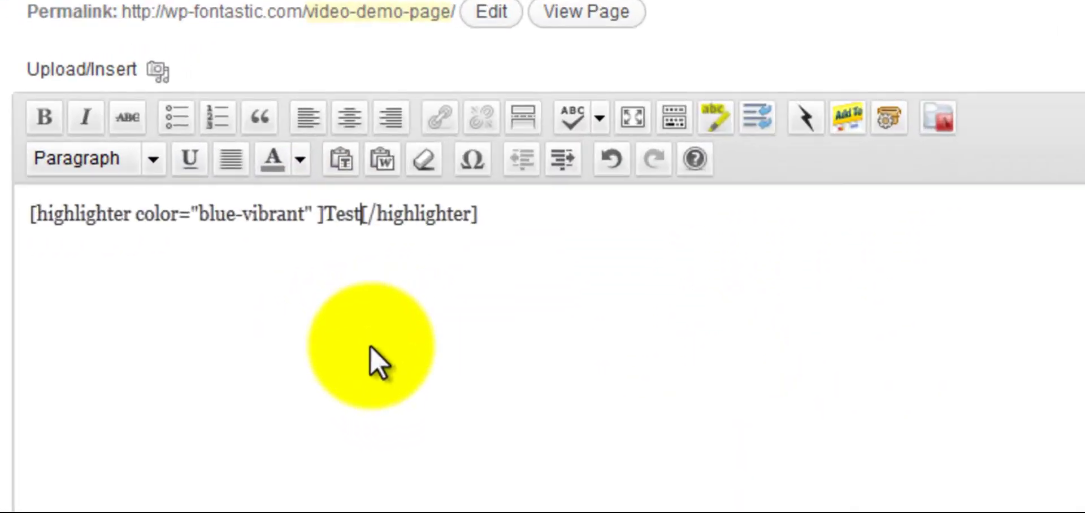
text( TEST)
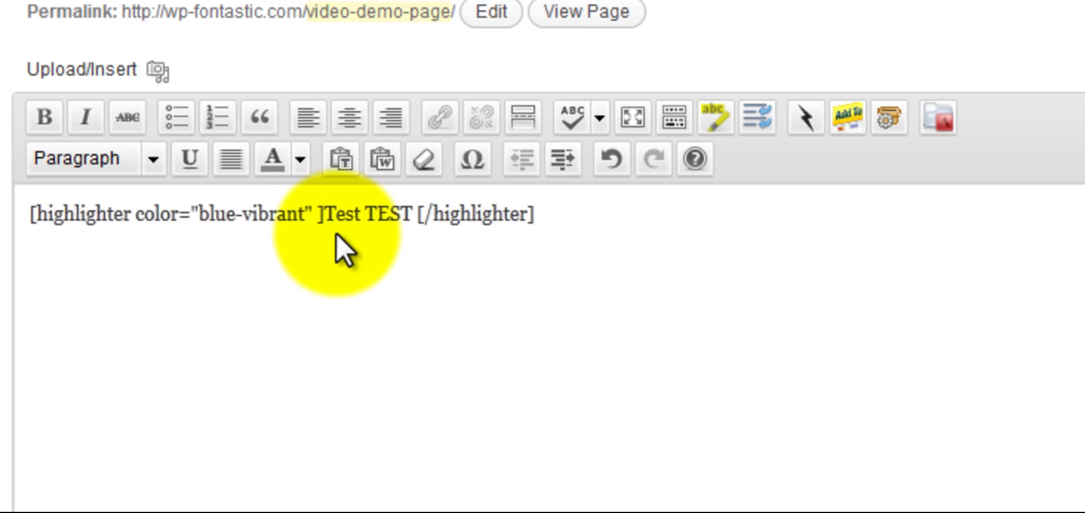
click(416, 216)
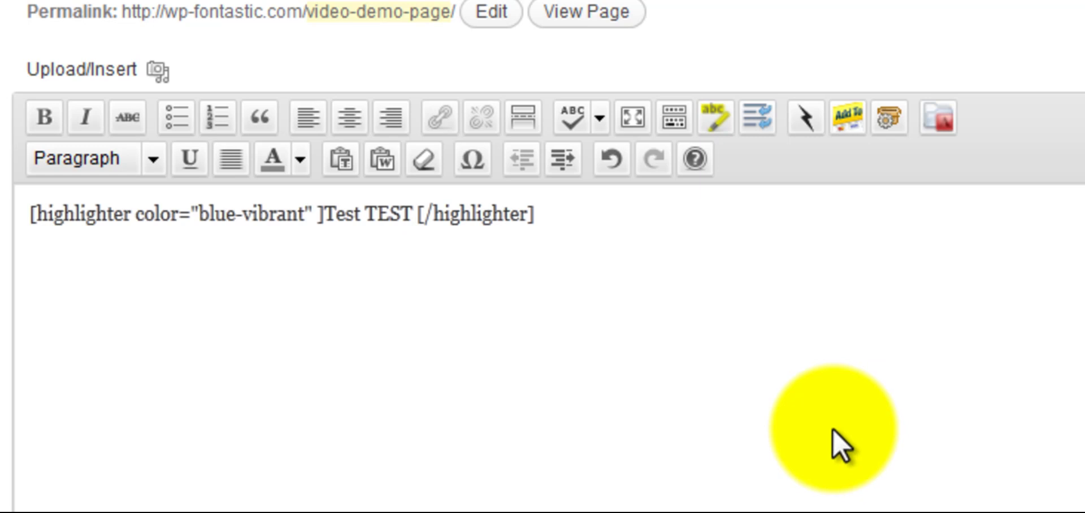
key(F5)
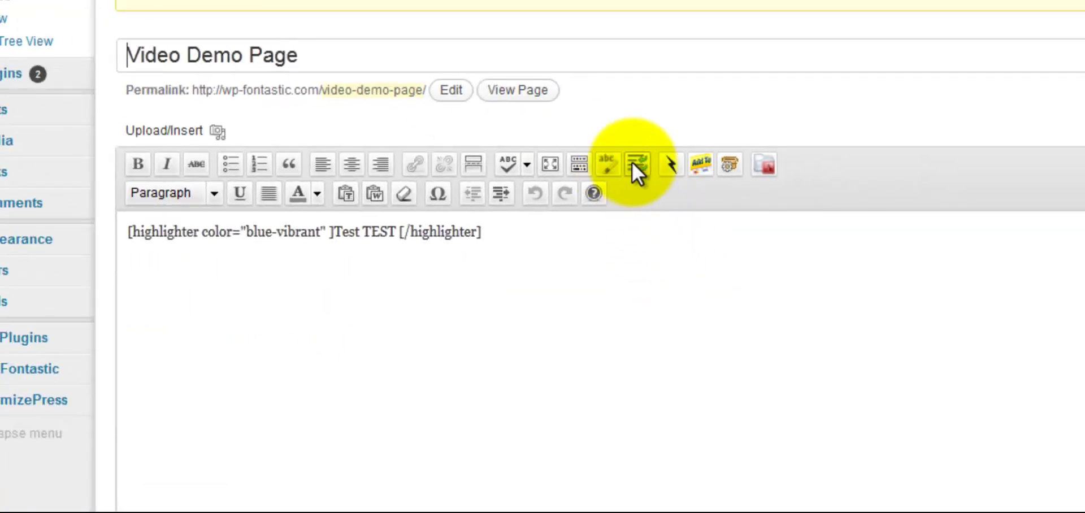
Insert a Divider shortcode with Full Width, Plain and Center settings
click(634, 164)
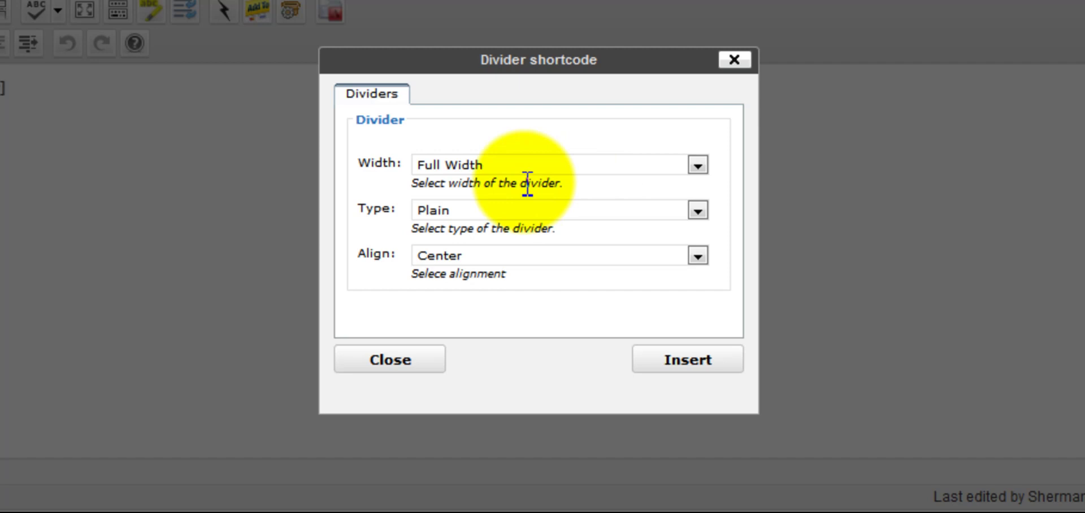
click(696, 213)
click(699, 214)
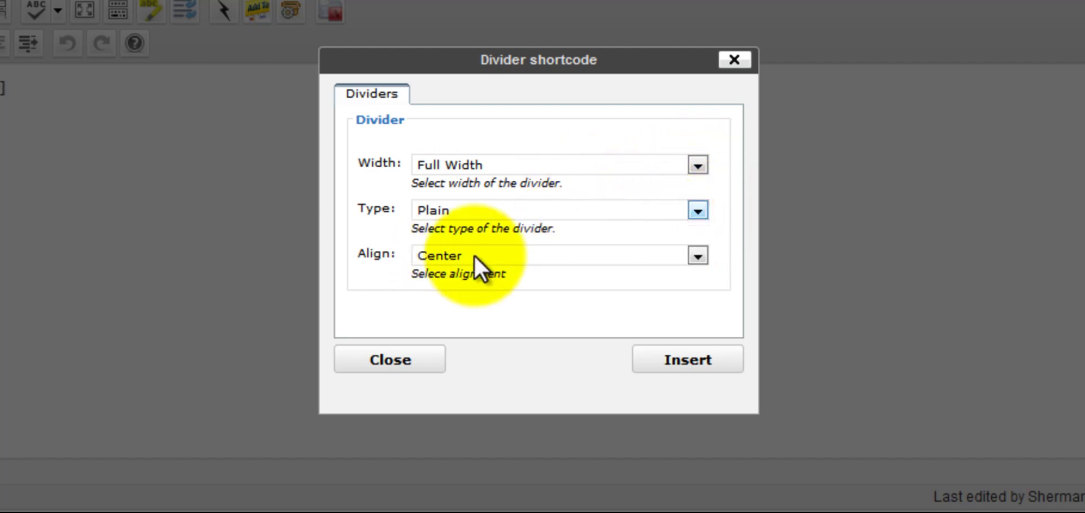
click(660, 360)
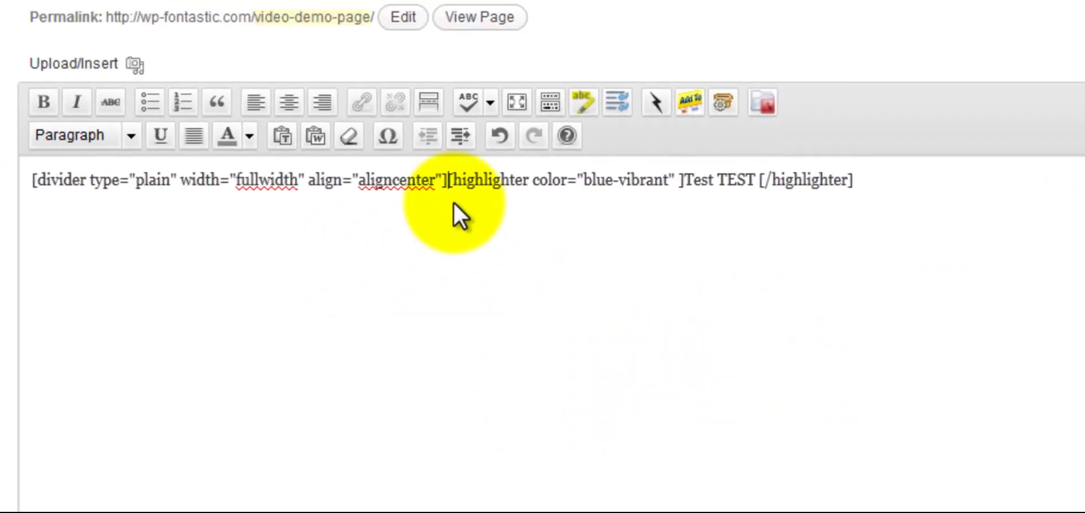
Put the divider on its own line with a blank paragraph before the highlighter
click(66, 101)
key(Return)
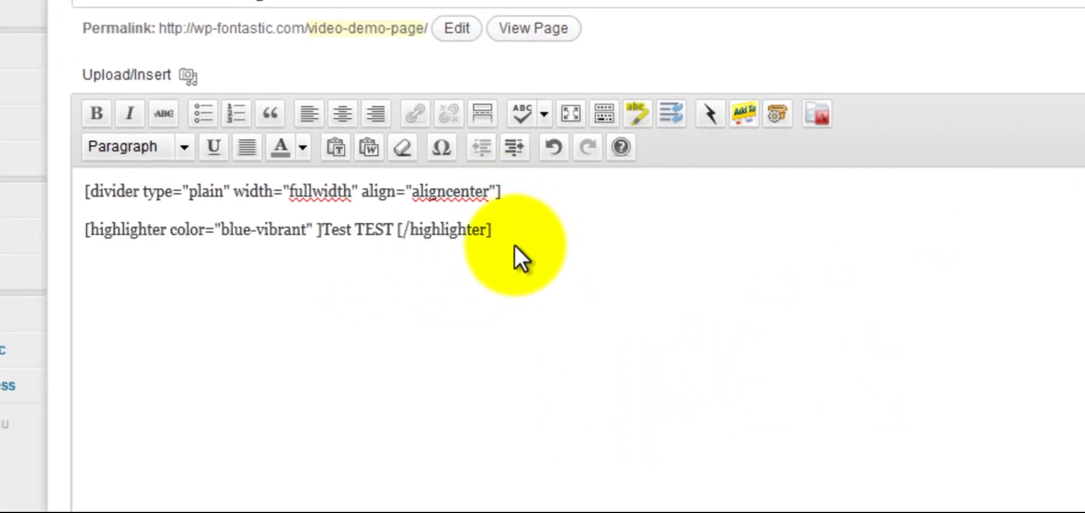
key(Return)
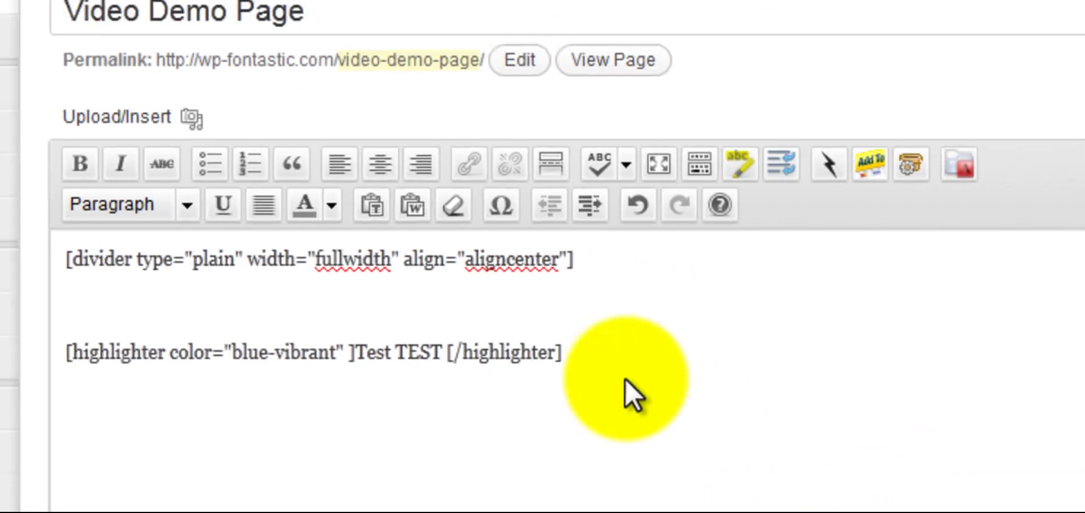
Delete both shortcodes from the page body and bring up the WP Fontastic shortcode dialog
click(916, 446)
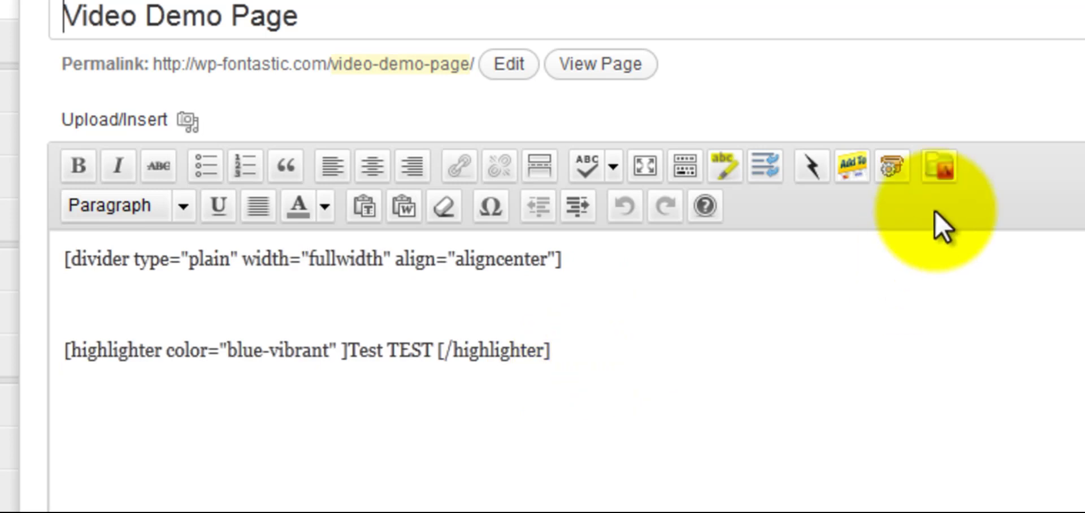
drag(569, 362, 12, 242)
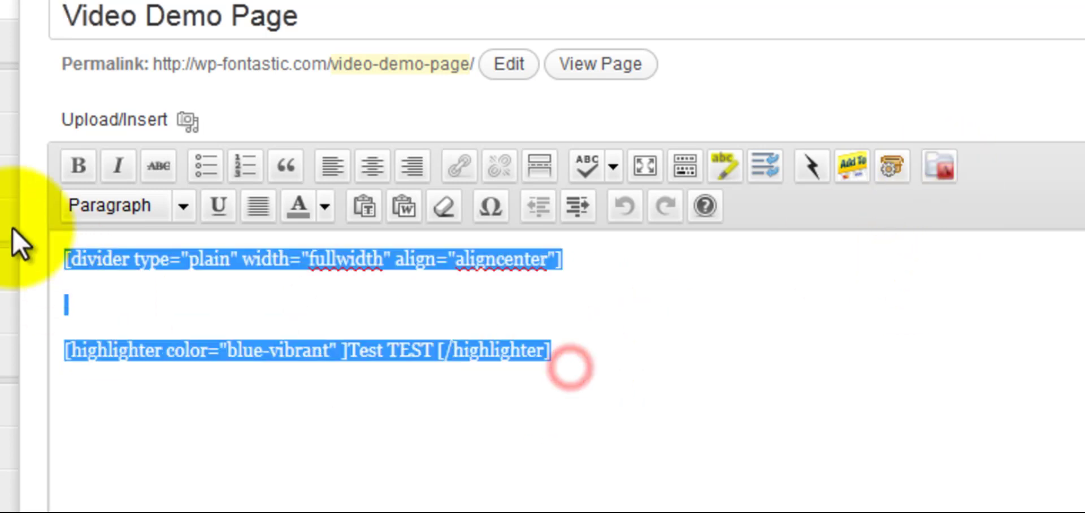
key(Delete)
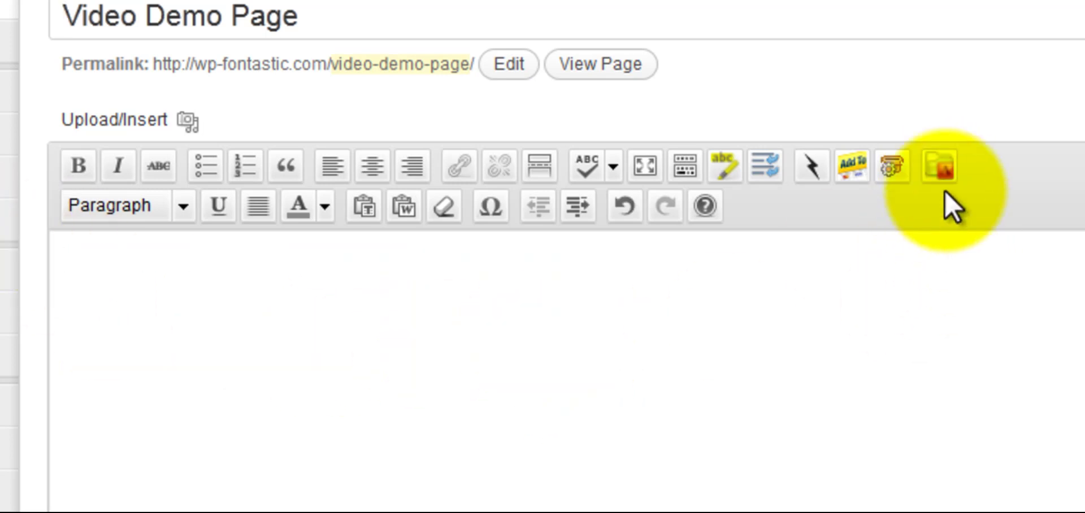
click(941, 165)
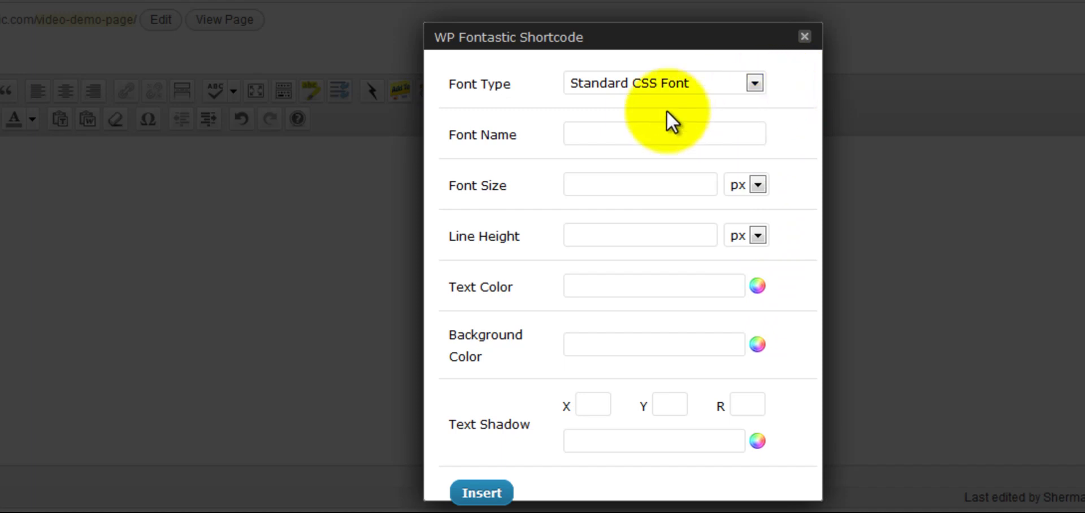
Choose Google Web Fonts as the font type with the Luckiest Guy font
click(754, 83)
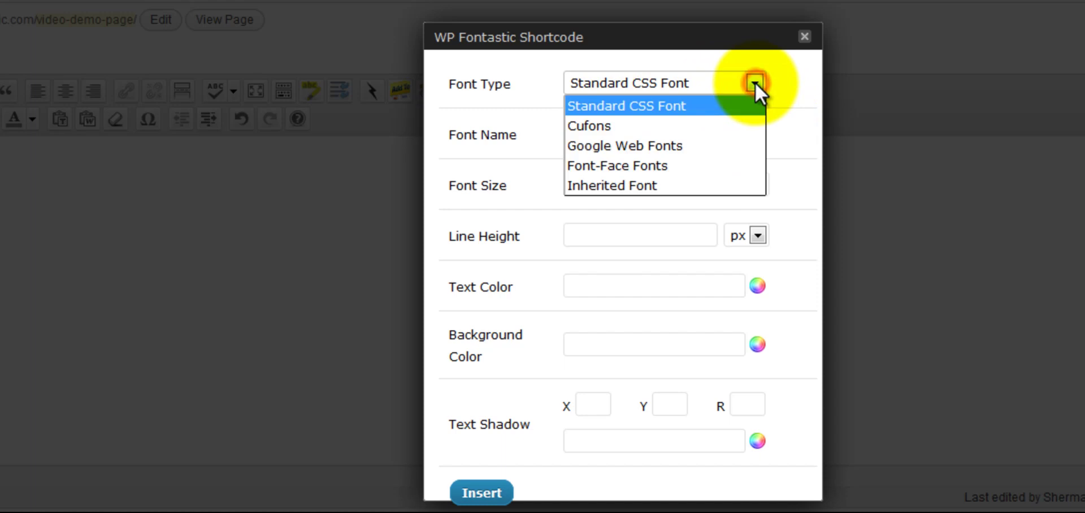
click(673, 147)
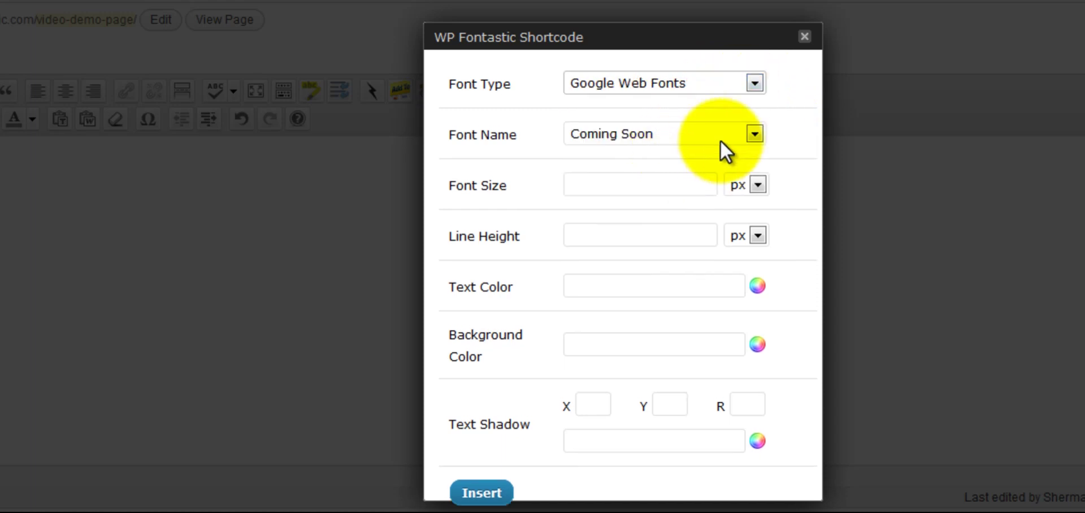
click(754, 133)
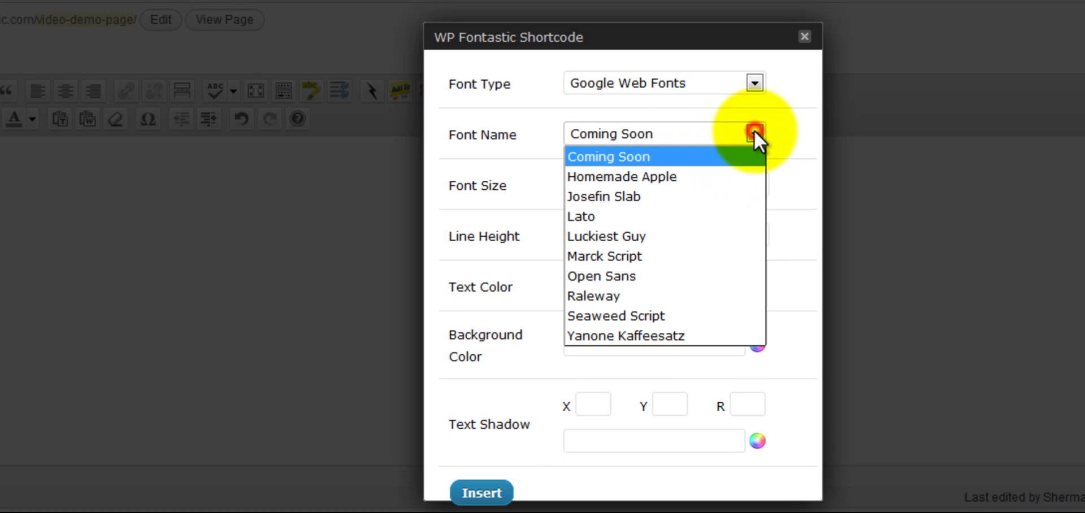
click(637, 235)
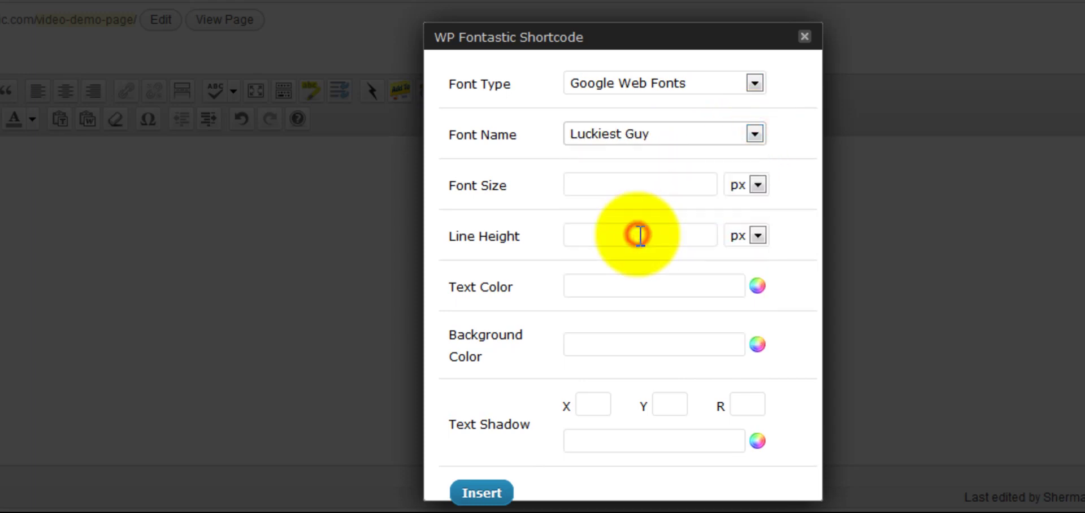
Set the font size to 45 and the line height to 10
click(666, 193)
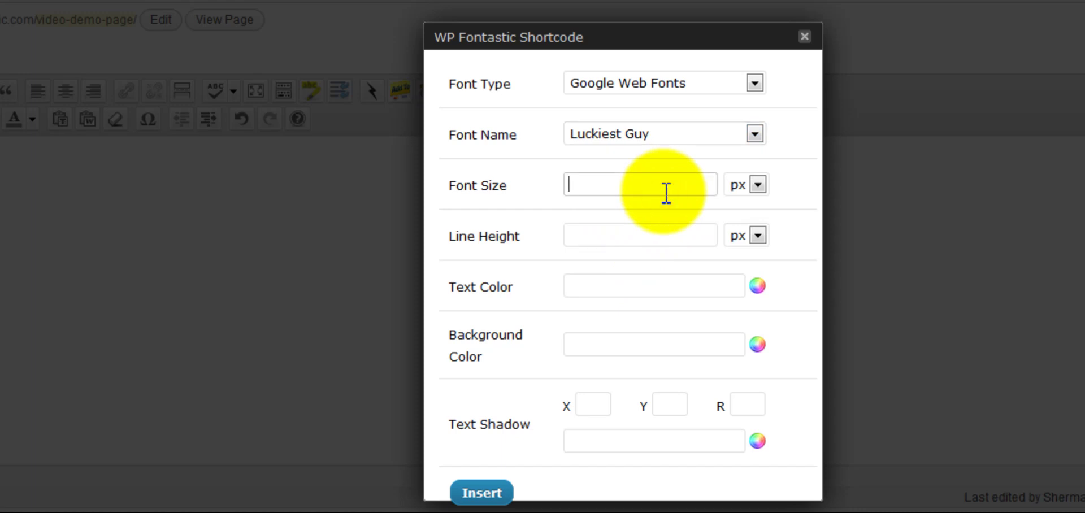
text(45)
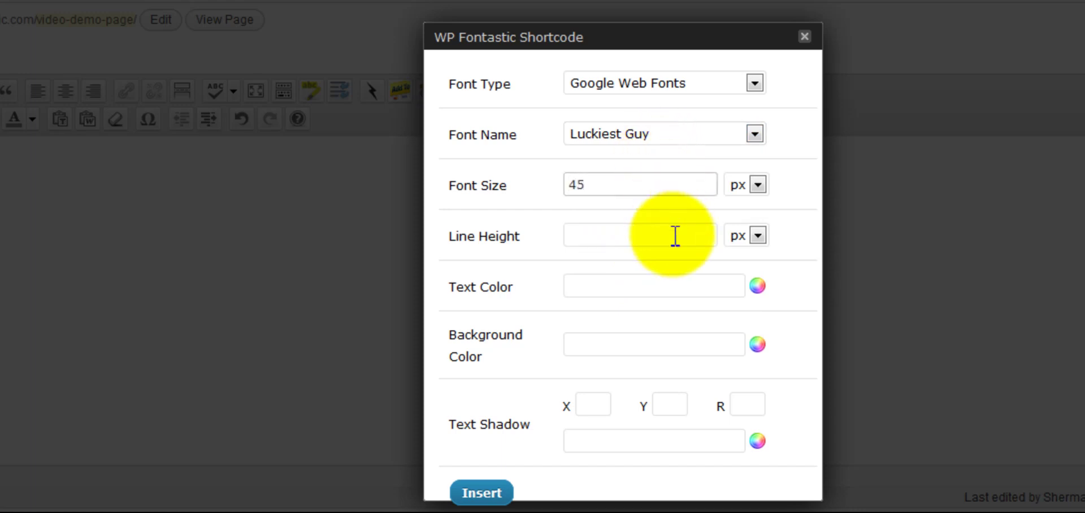
click(675, 237)
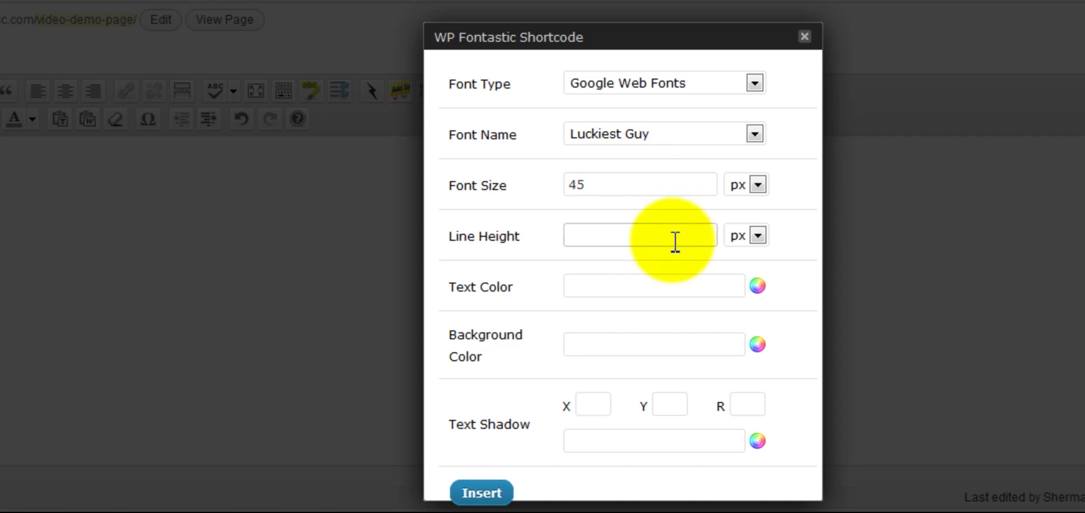
text(1)
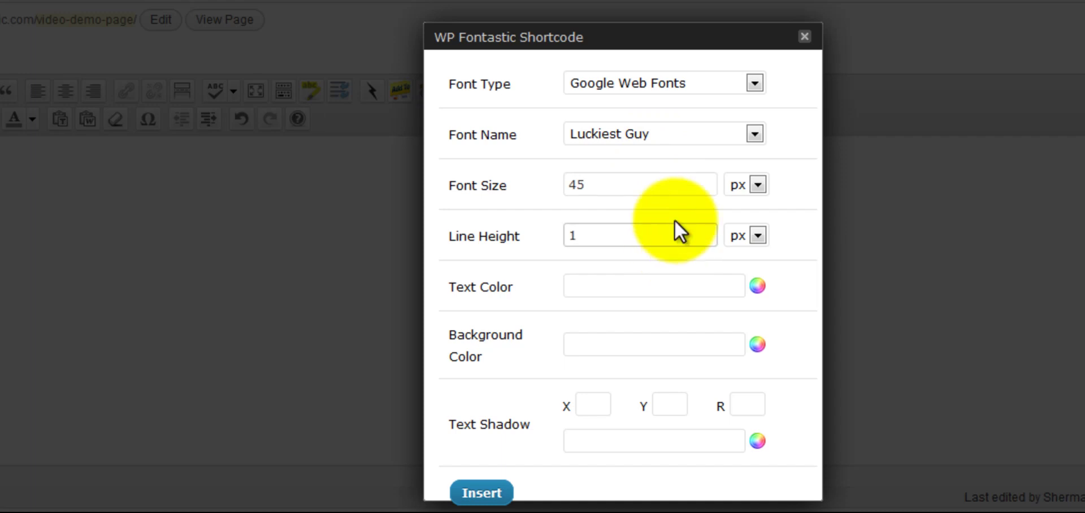
text(0)
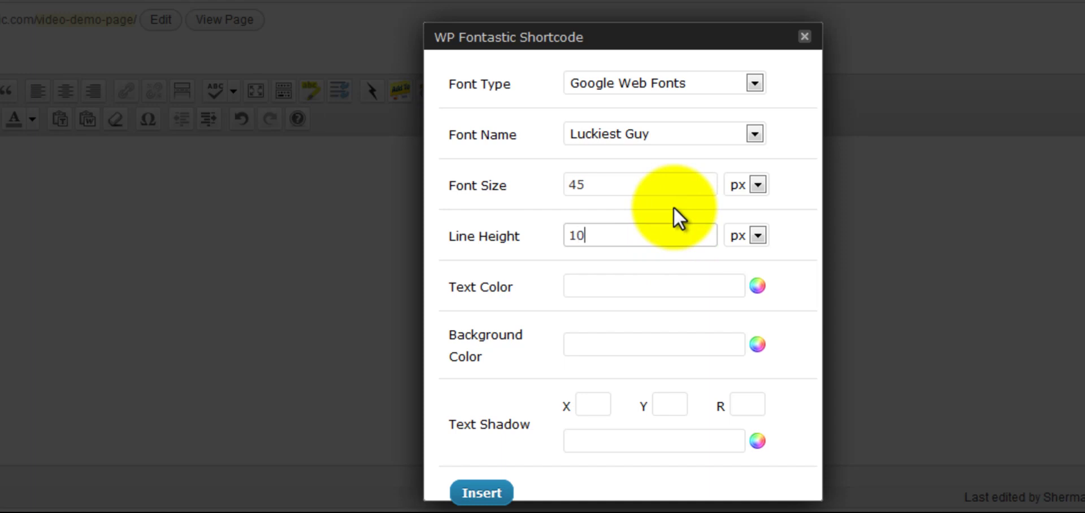
Set the text colour to #000AD3 and the text shadow to X 4, Y 5, R 4
click(757, 287)
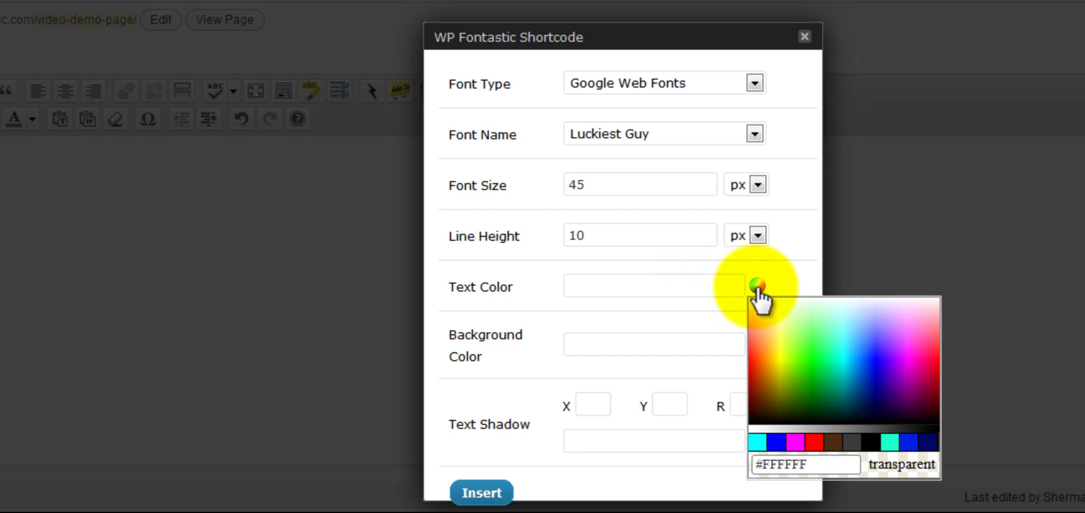
mouse_move(775, 327)
mouse_down()
mouse_move(862, 363)
mouse_move(848, 382)
mouse_move(865, 362)
mouse_move(874, 373)
mouse_up()
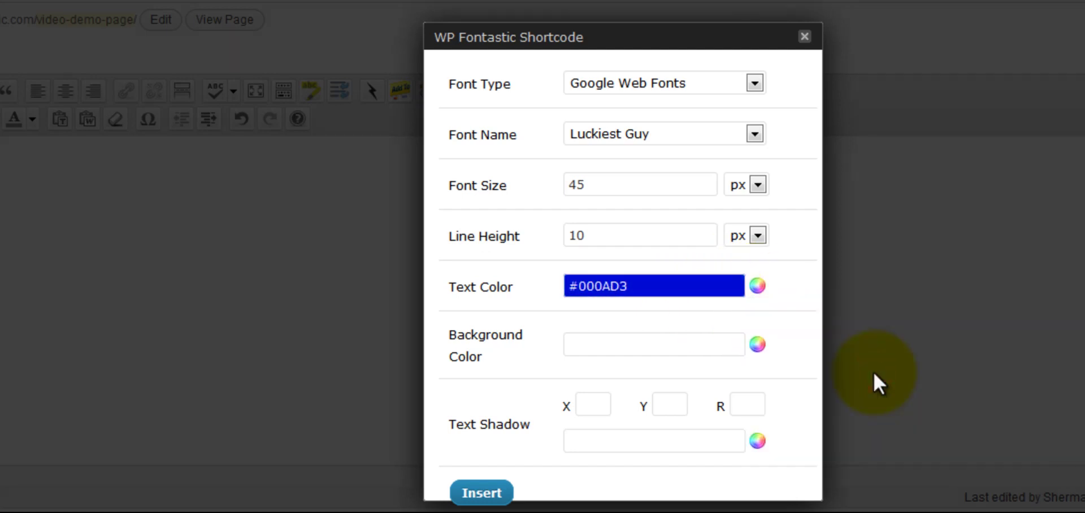
click(601, 413)
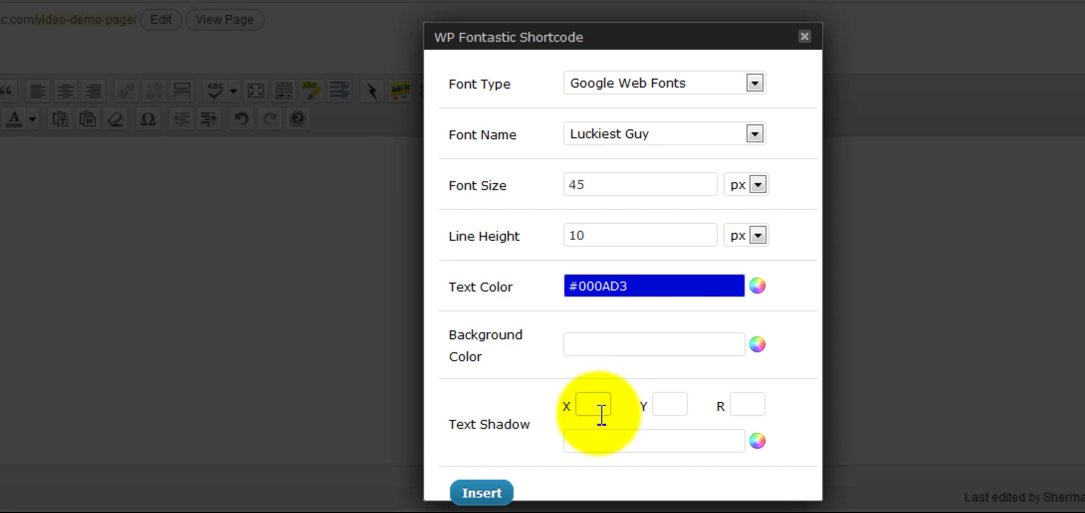
text(4)
click(670, 406)
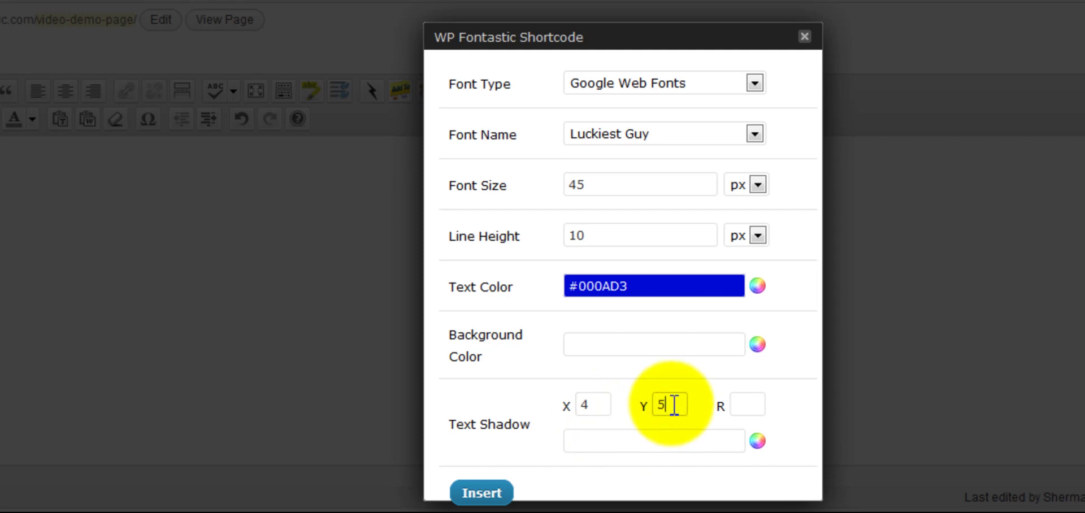
click(751, 404)
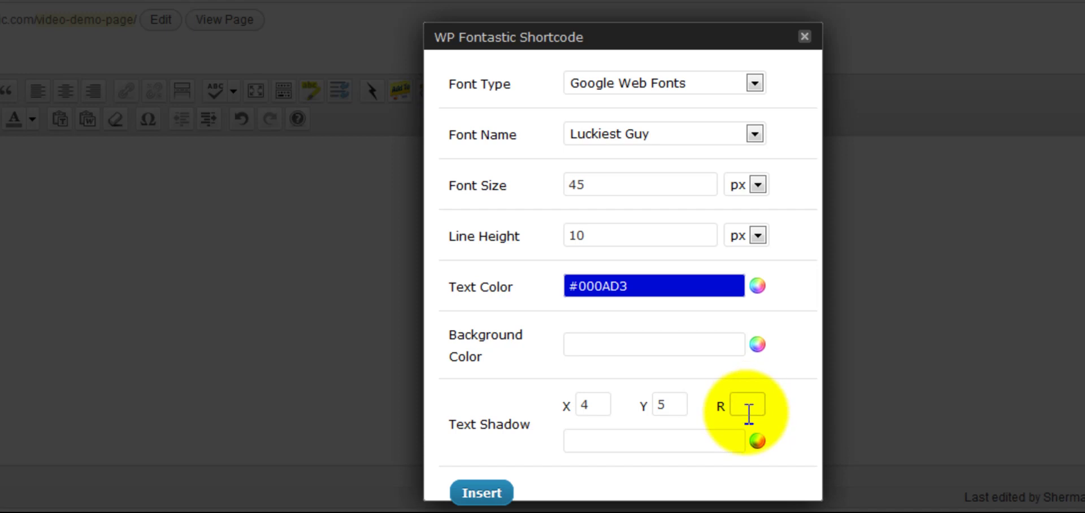
text(4)
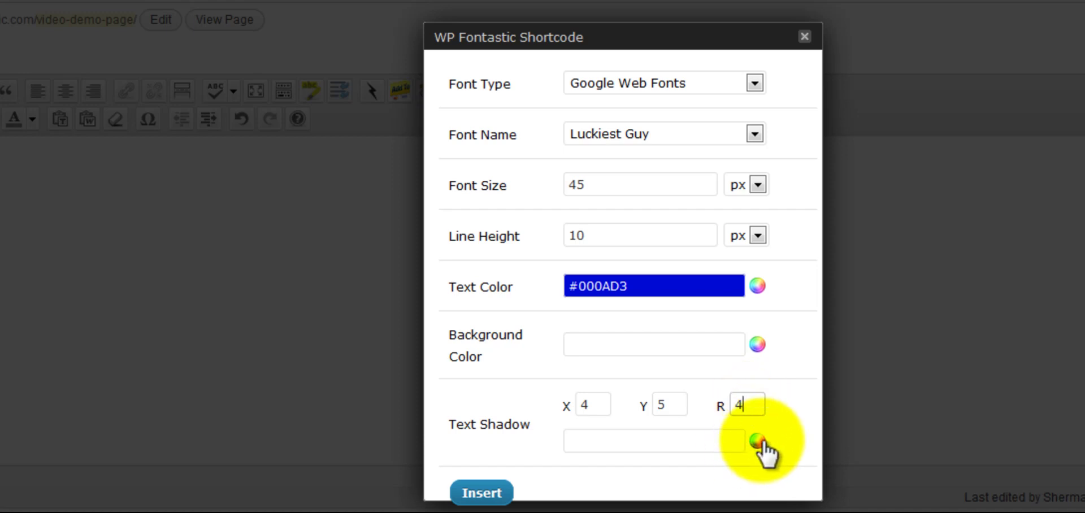
Give the shadow a dark navy colour, rgb(19, 0, 70), and insert the shortcode
click(757, 442)
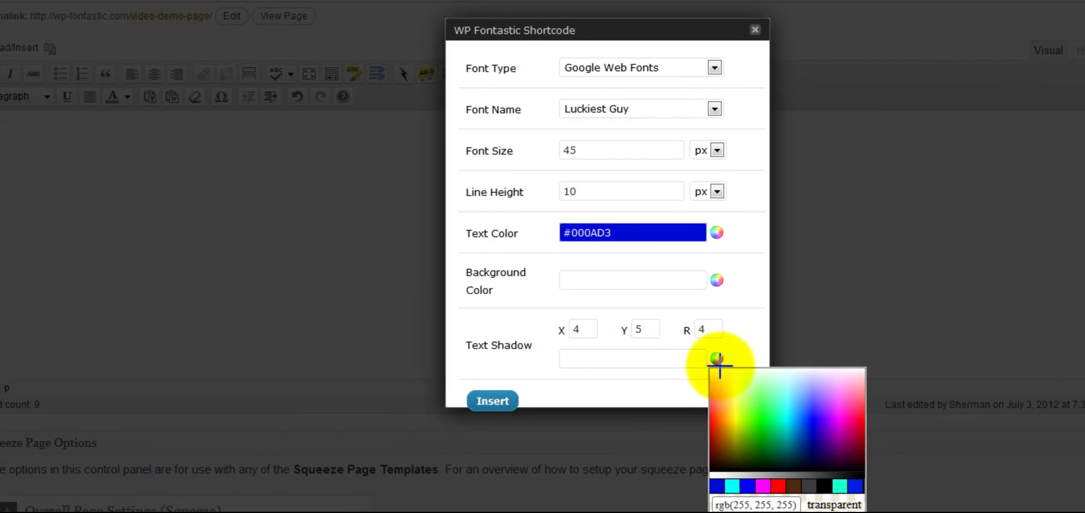
click(838, 512)
drag(783, 437, 819, 457)
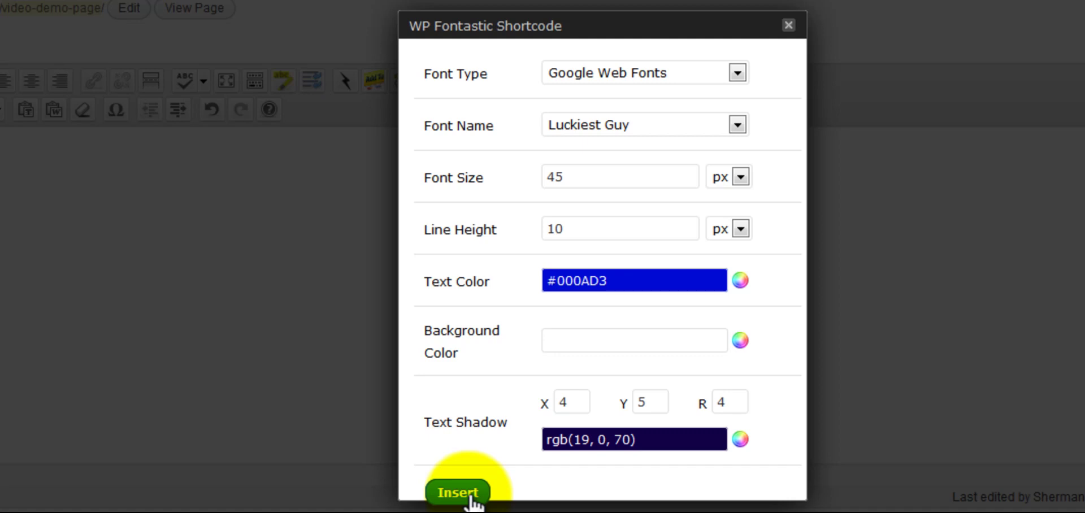
click(470, 495)
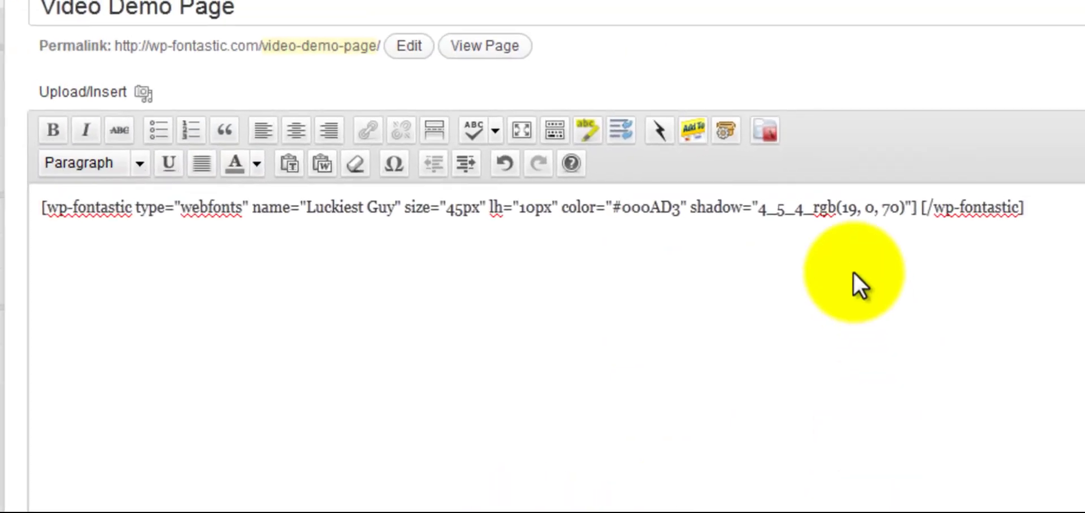
Type 'This is where you enter your text !' inside the shortcode tags and update the page
click(990, 225)
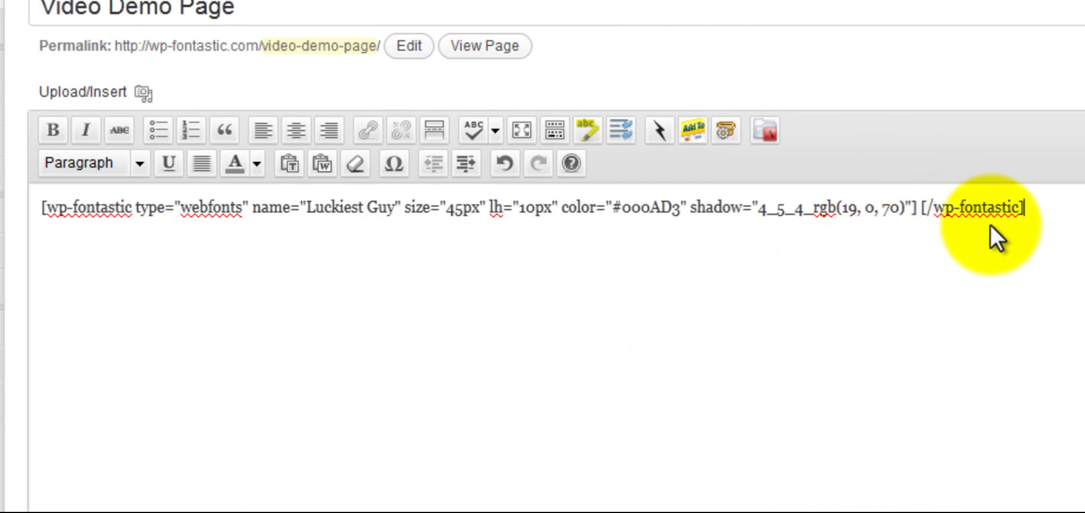
click(918, 209)
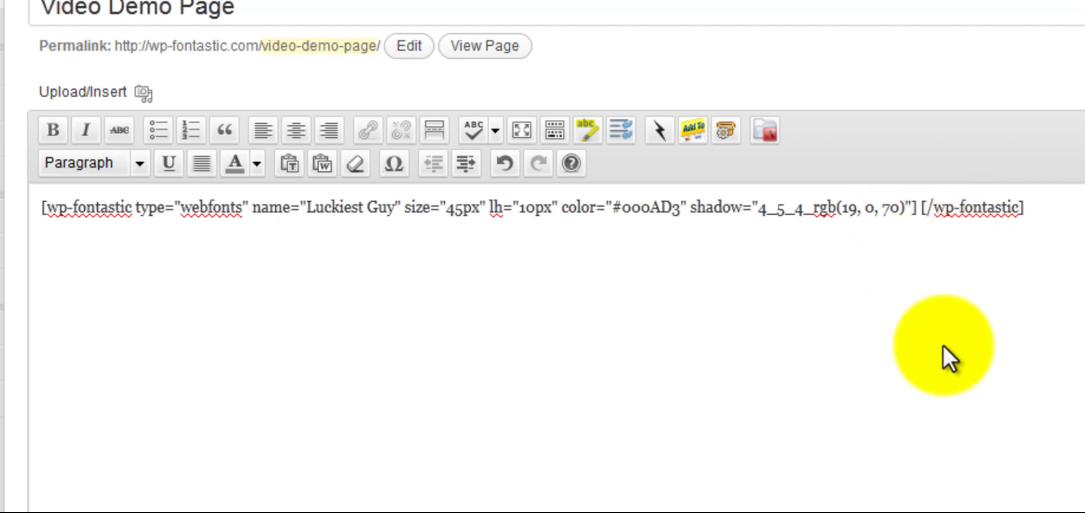
text(T)
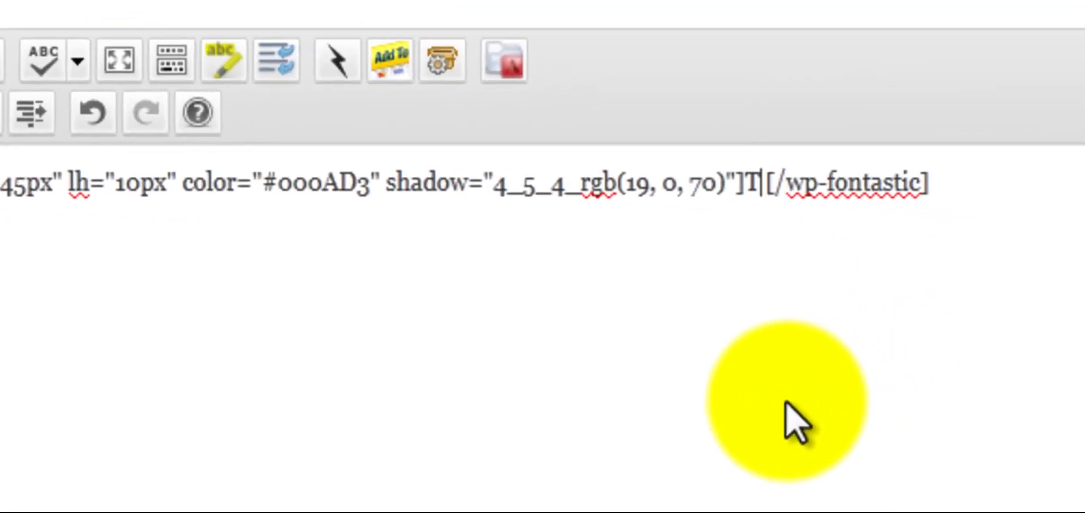
text(his is whe)
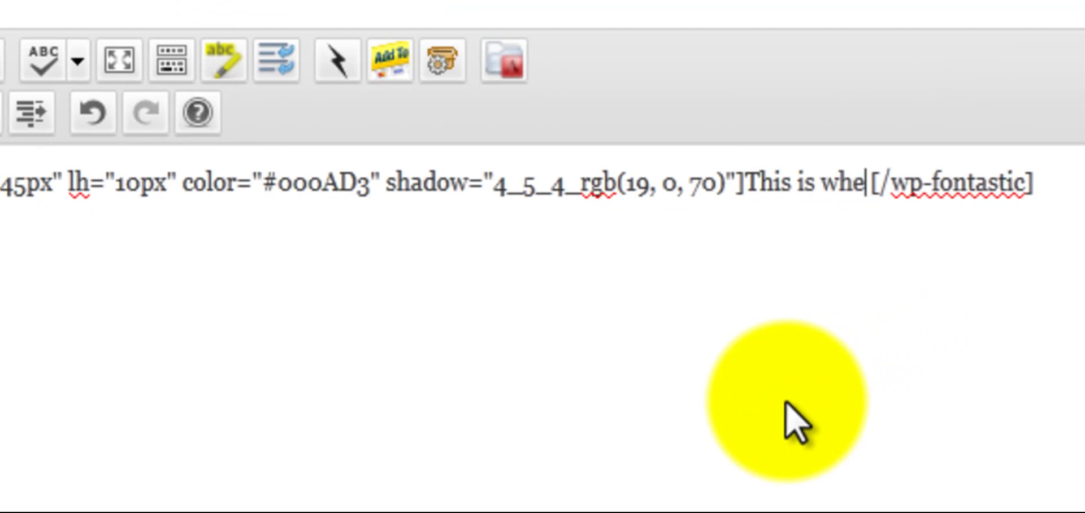
text(re you enter)
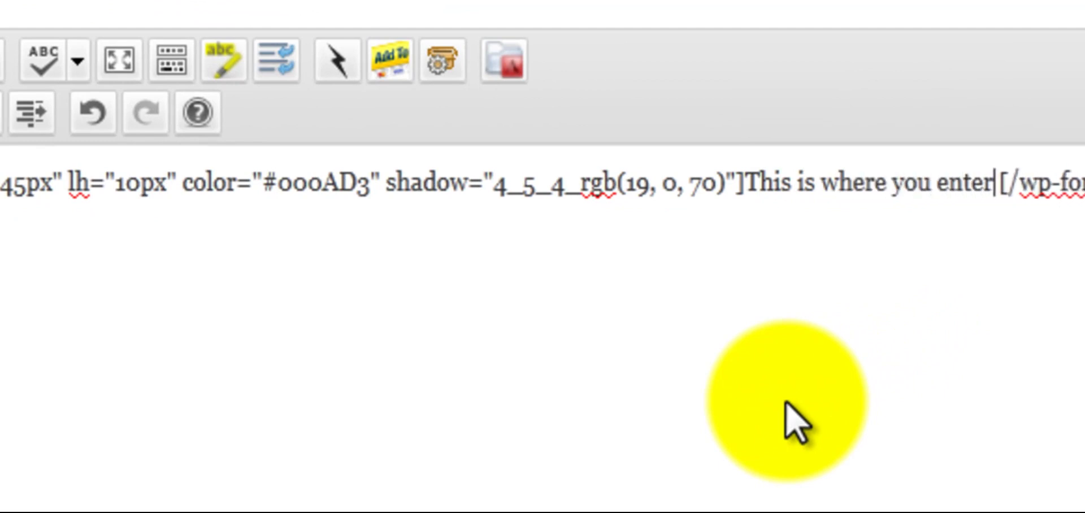
text( your tex)
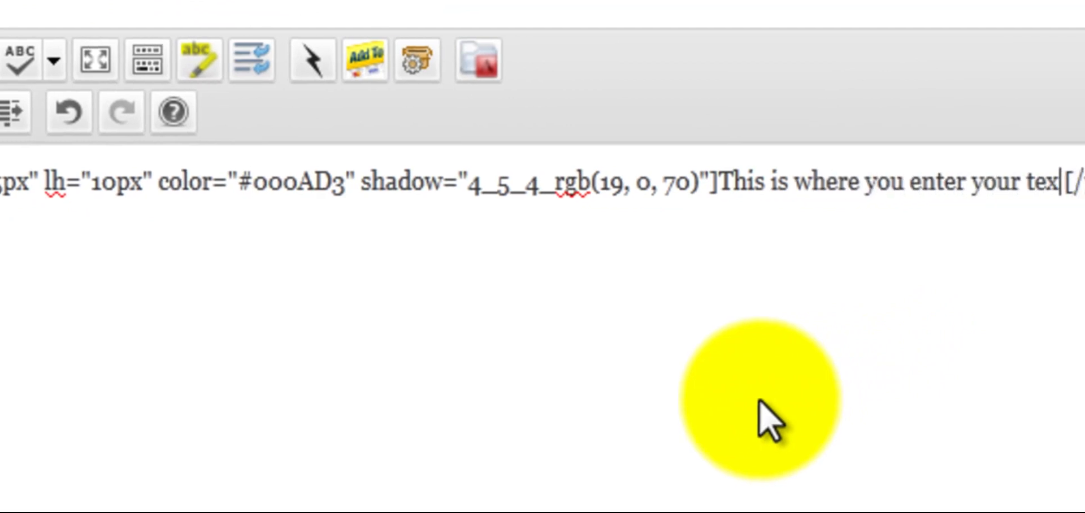
text(t )
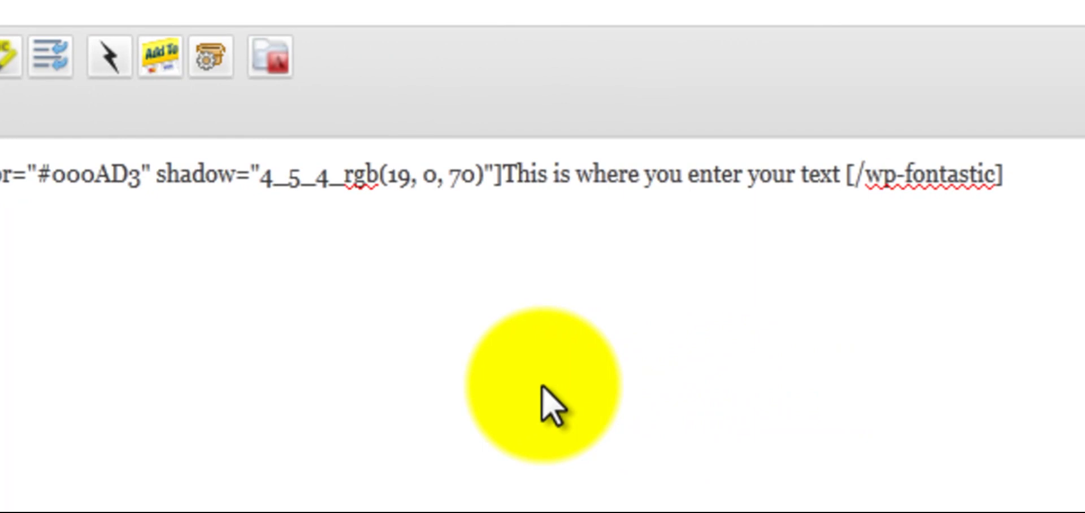
text(!)
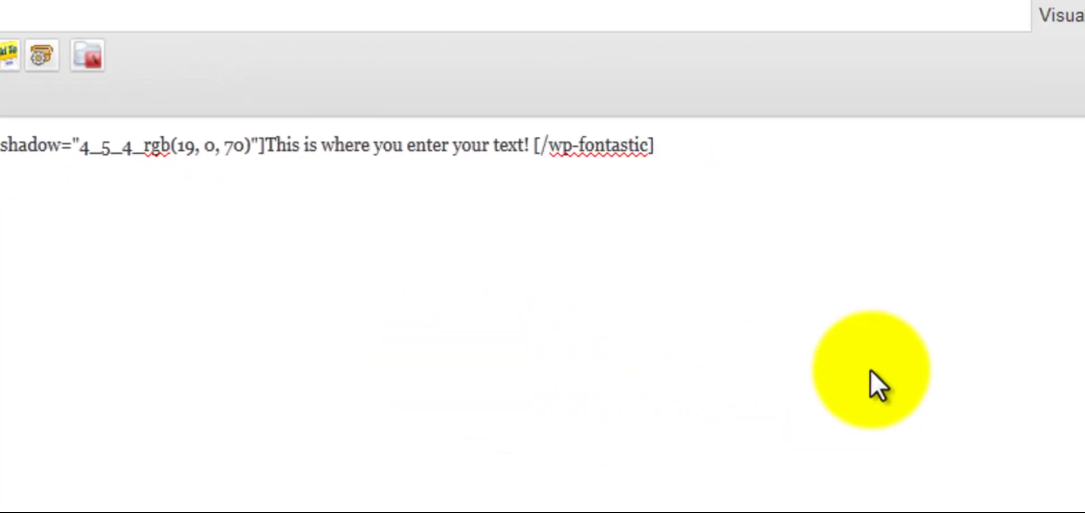
click(1058, 290)
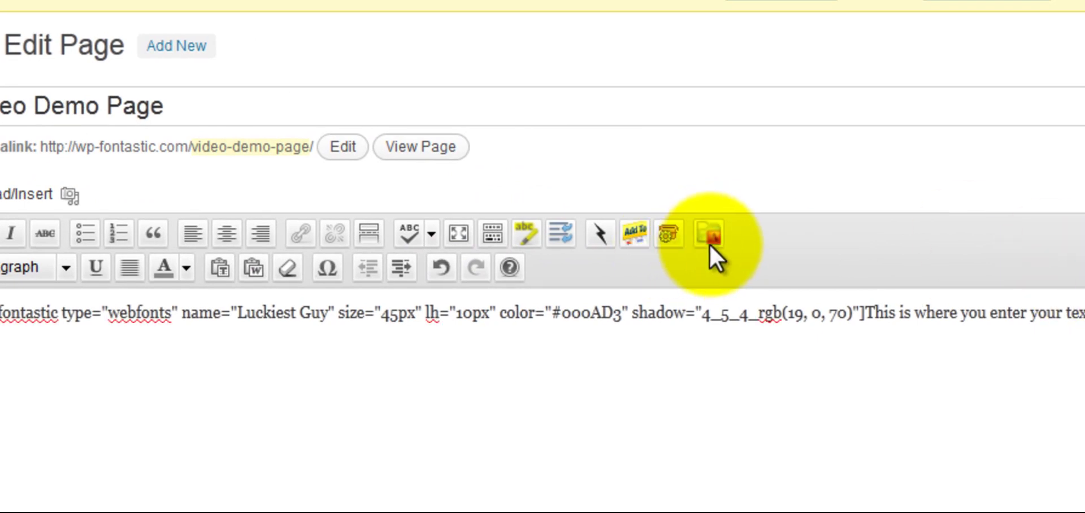
Start a second WP Fontastic shortcode using Font-Face Fonts with the Elephant font
click(710, 245)
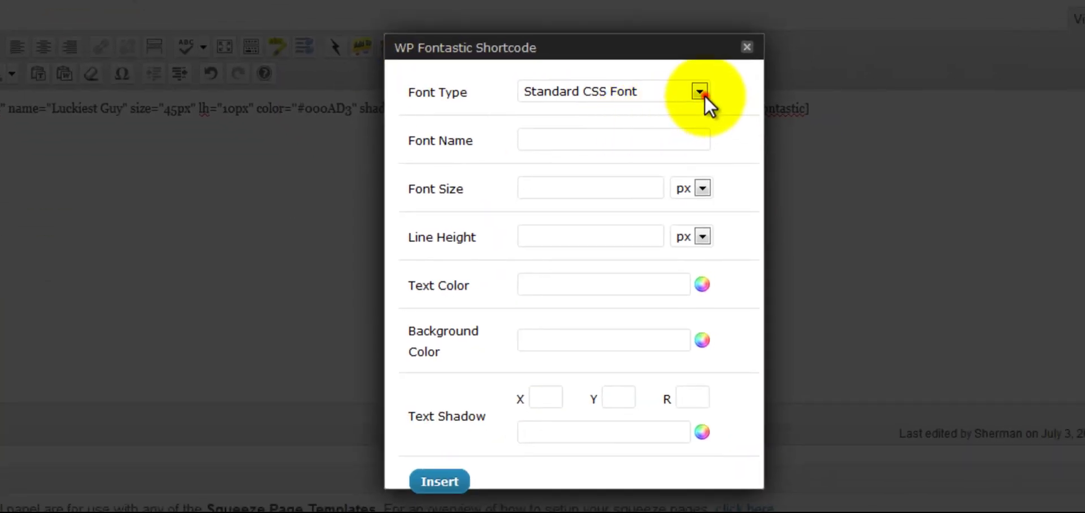
click(703, 96)
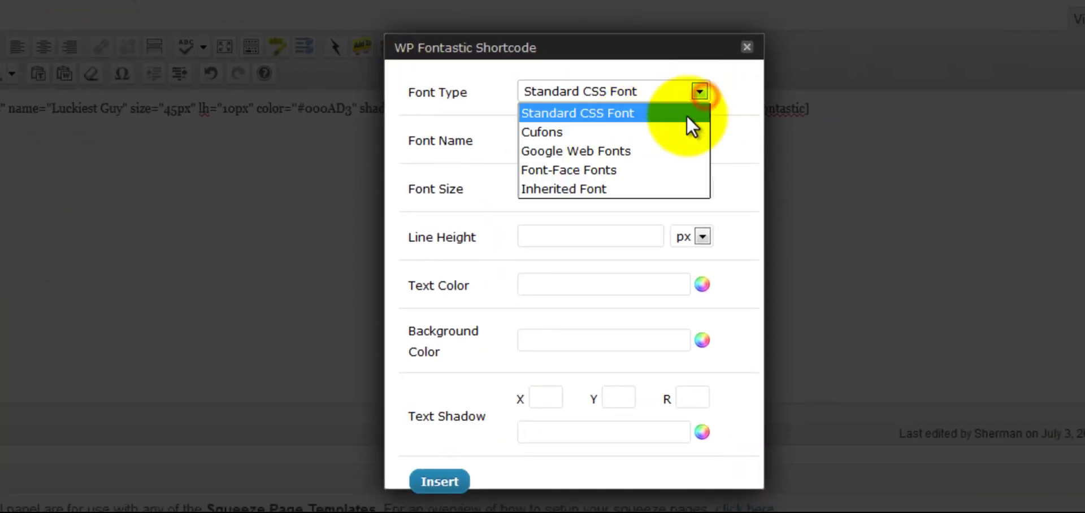
click(588, 171)
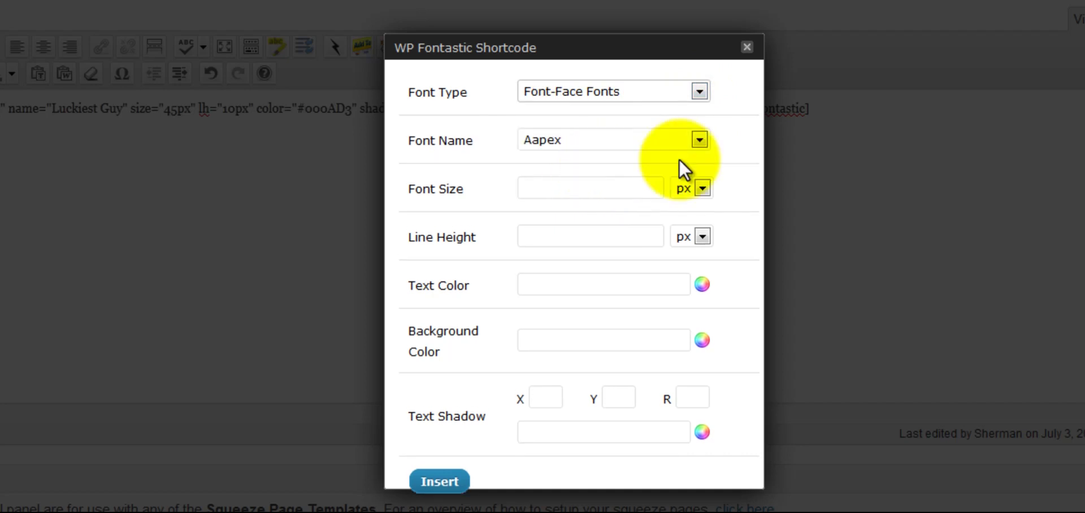
click(700, 140)
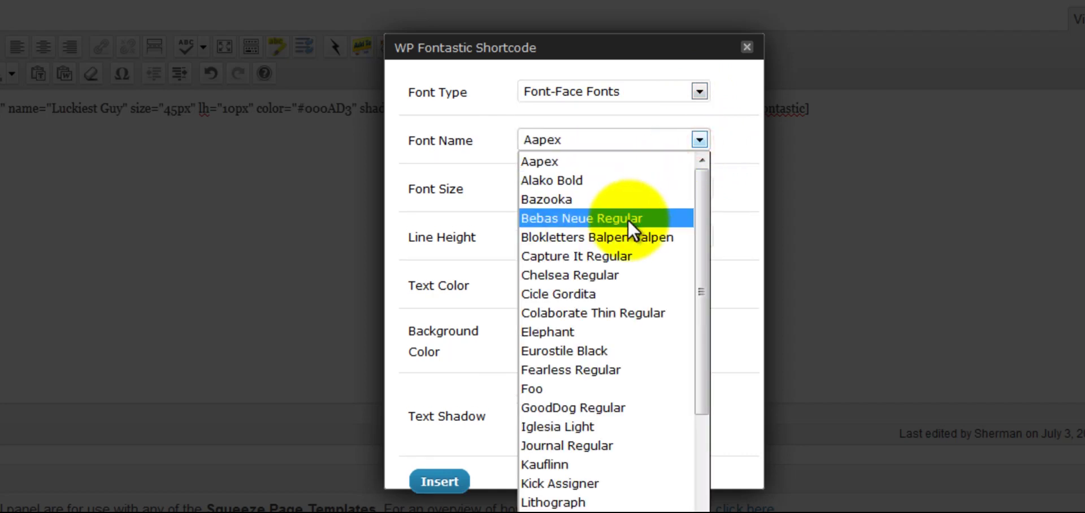
click(598, 333)
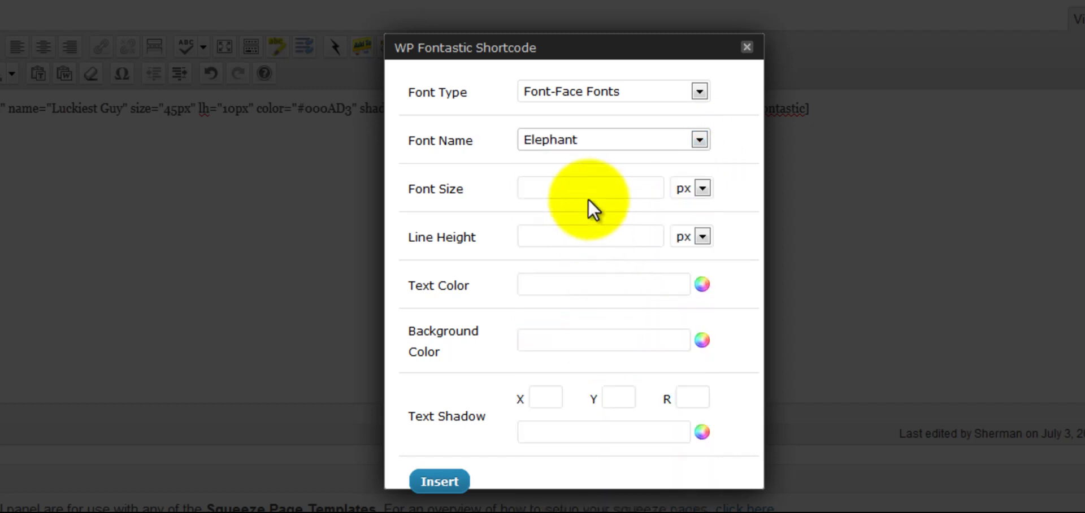
Set the font size to 32 and the line height to 5
click(593, 182)
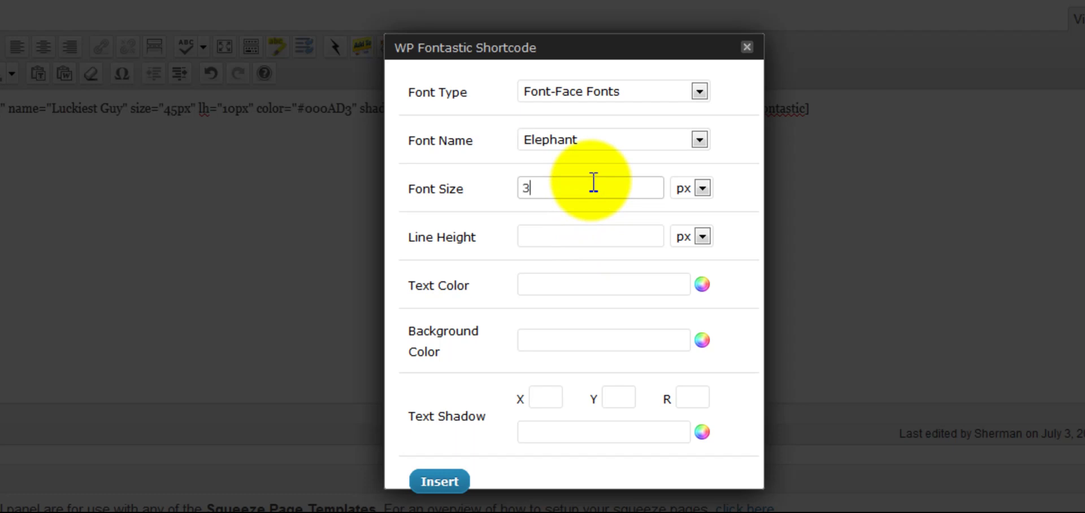
text(32)
click(646, 238)
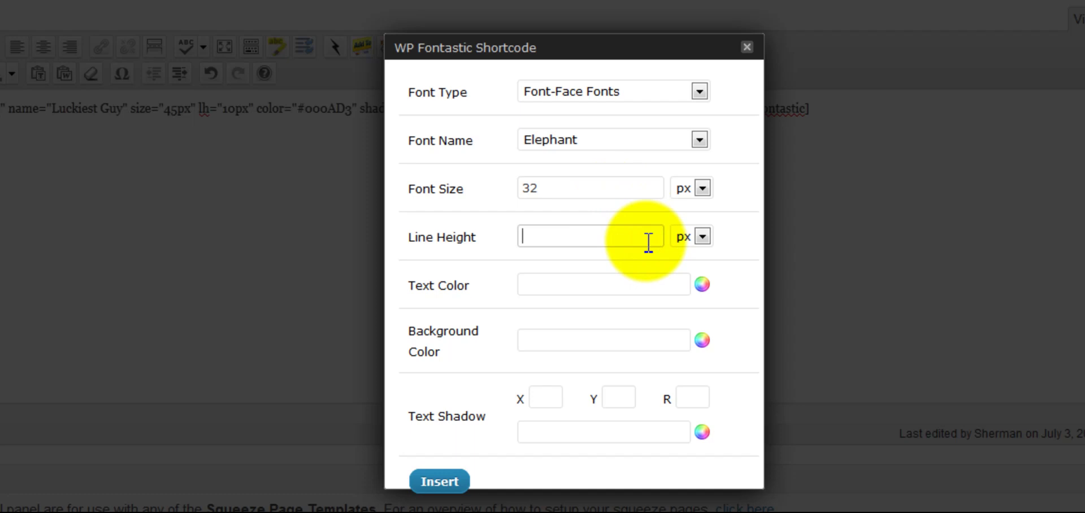
text(5)
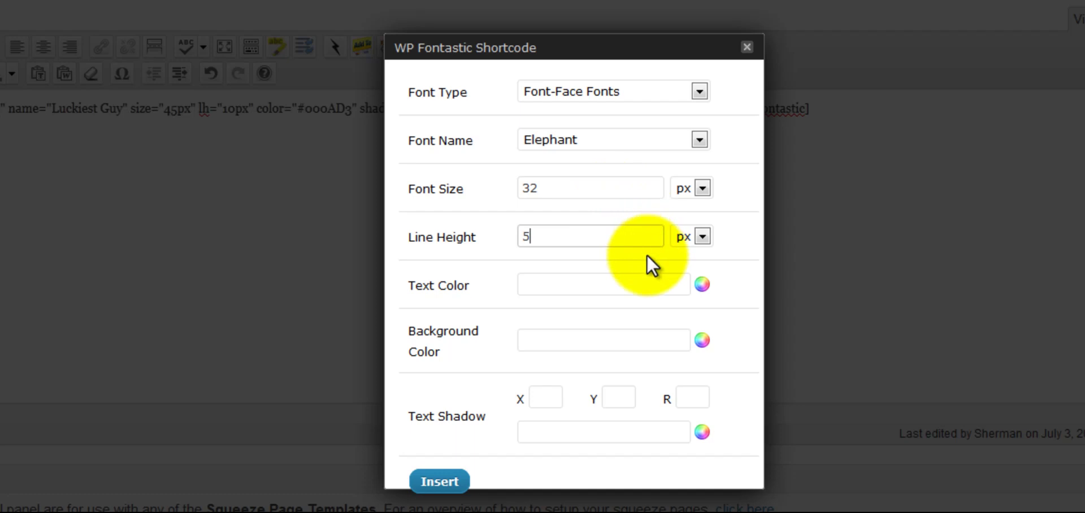
Set the text colour to red #FF182A and the background to light yellow #FEFF7F
click(702, 284)
click(871, 351)
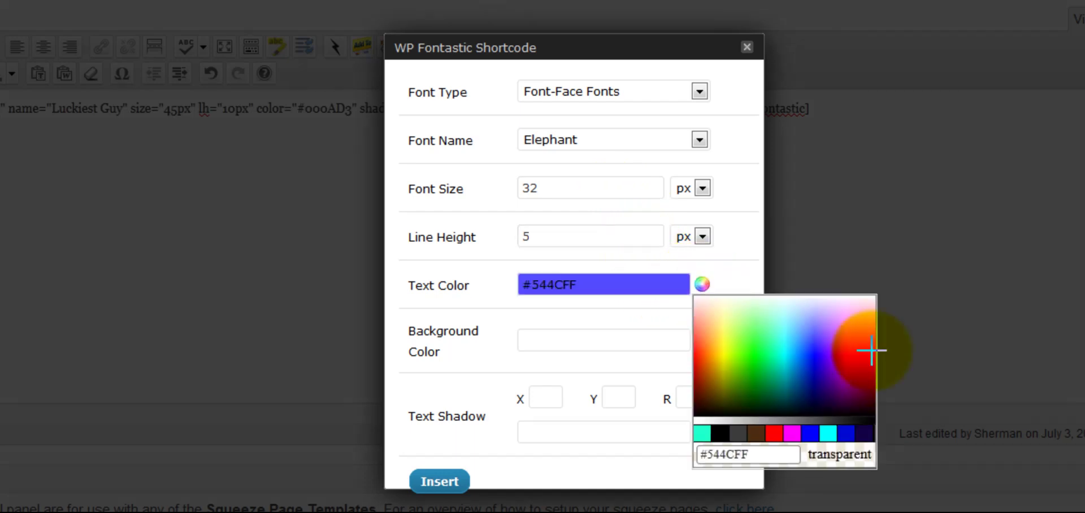
mouse_move(871, 350)
mouse_down()
mouse_move(866, 389)
mouse_move(873, 351)
mouse_up()
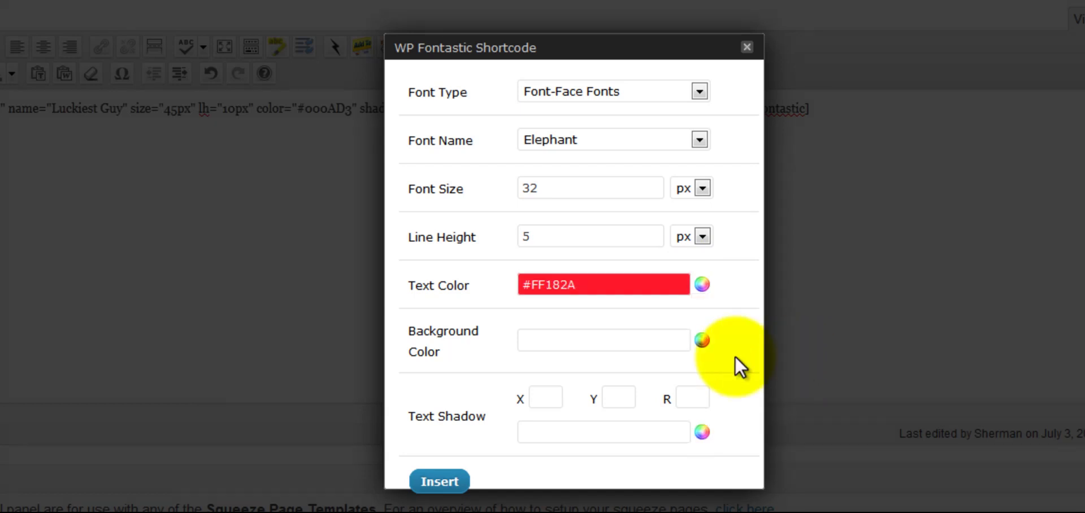
click(701, 339)
mouse_move(721, 388)
mouse_down()
mouse_move(721, 399)
mouse_move(723, 383)
mouse_up()
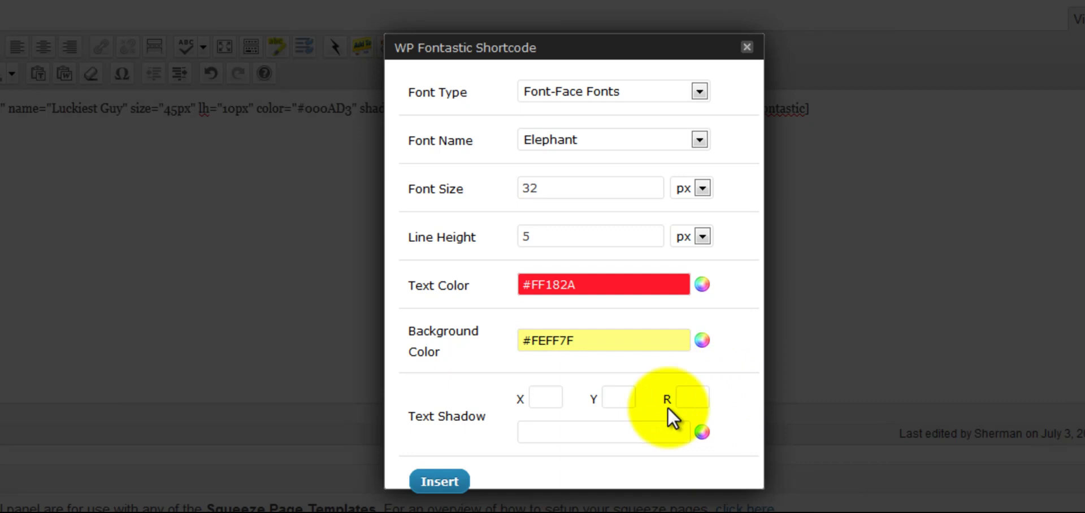
Give the text a 3/3/3 dark red shadow, rgb(193, 0, 39), and insert the shortcode
text(3)
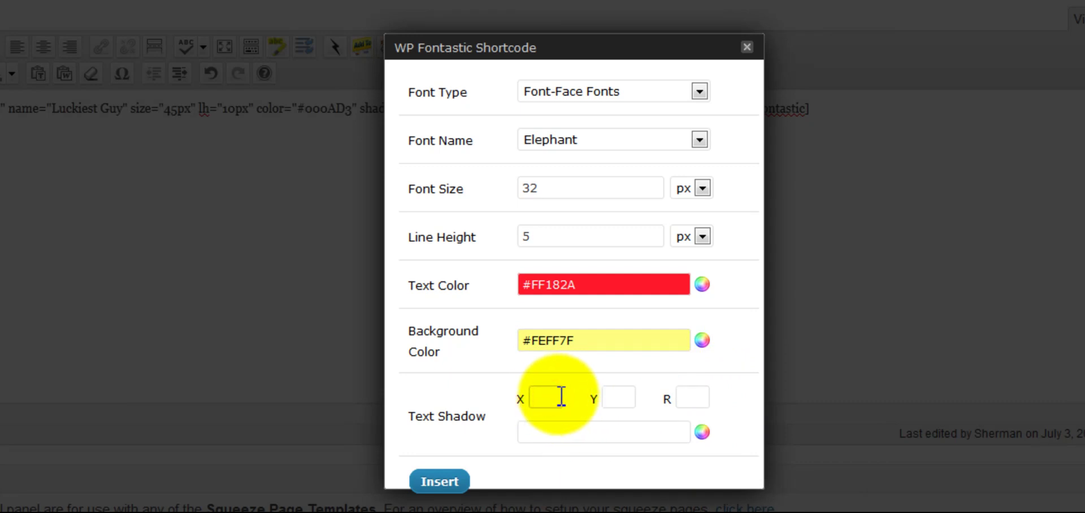
click(617, 396)
text(3)
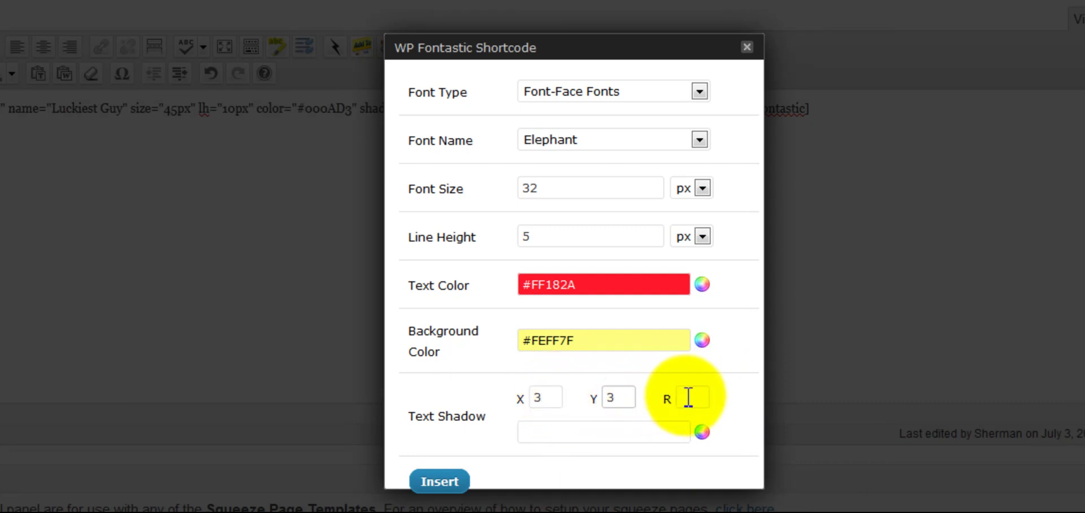
click(688, 396)
text(3)
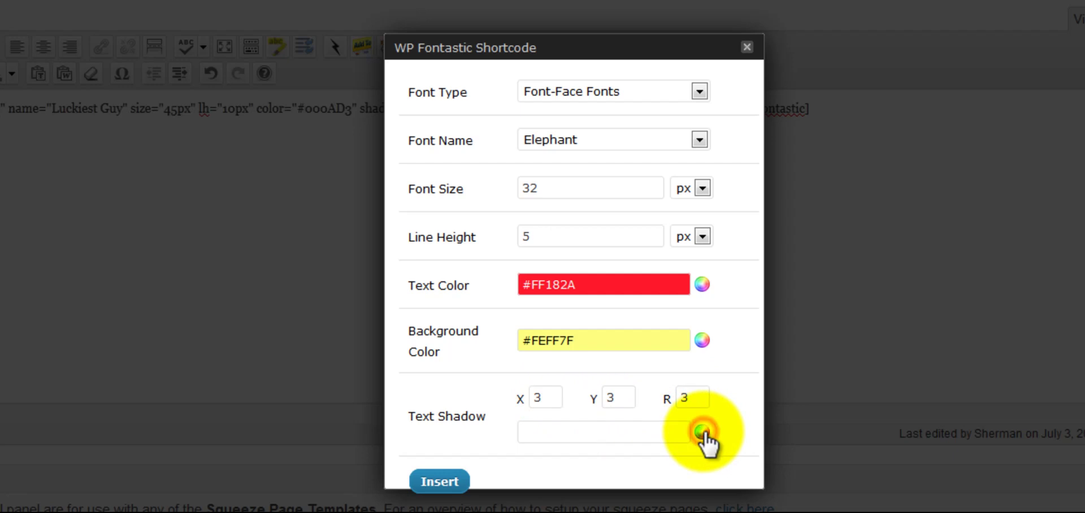
click(703, 434)
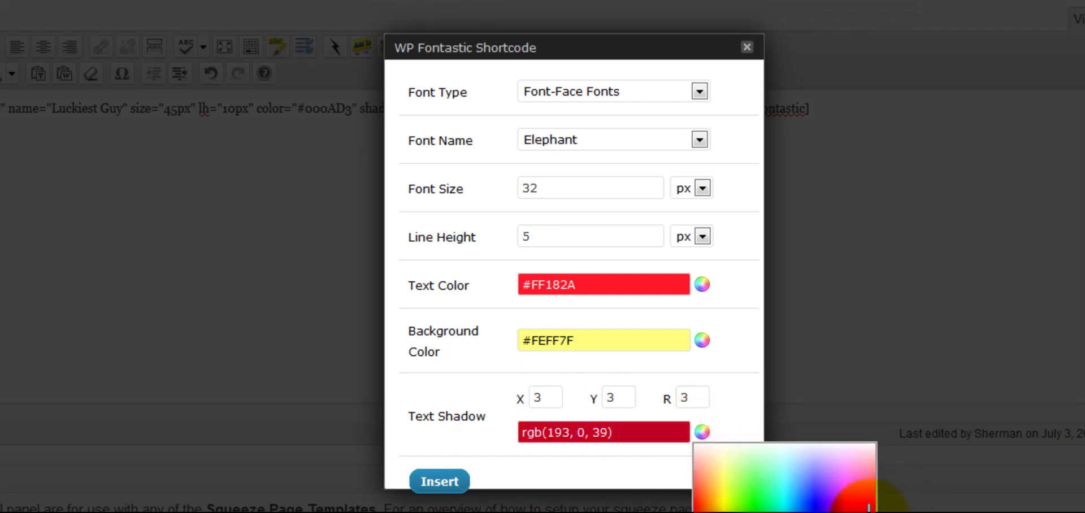
click(569, 480)
click(445, 481)
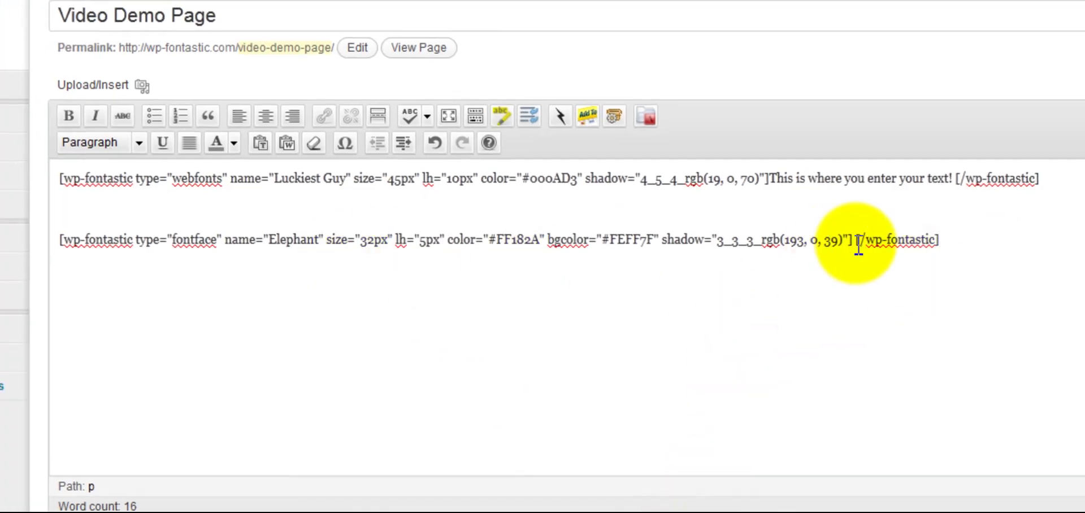
Type 'This is here you place our text' between the Elephant shortcode's tags
click(855, 240)
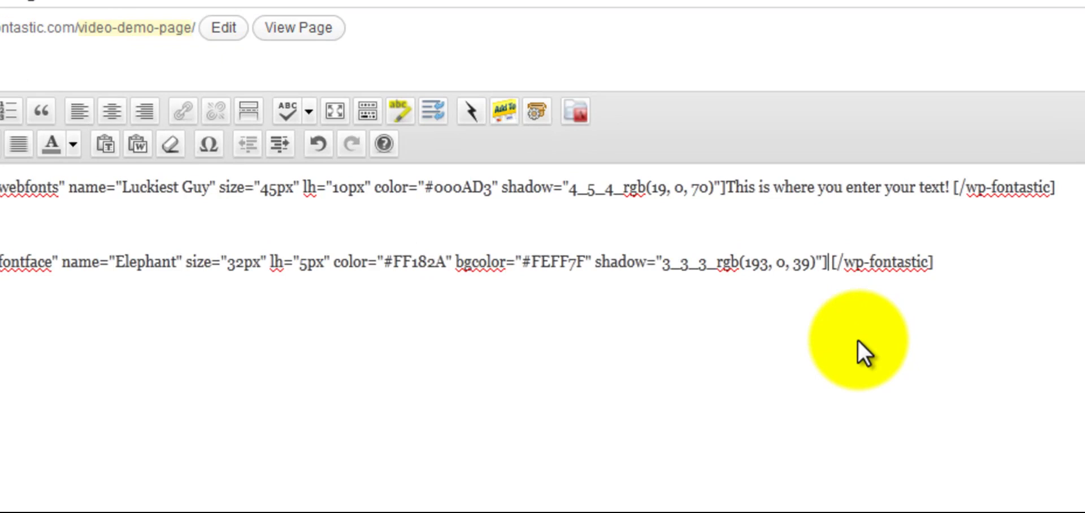
text(This i)
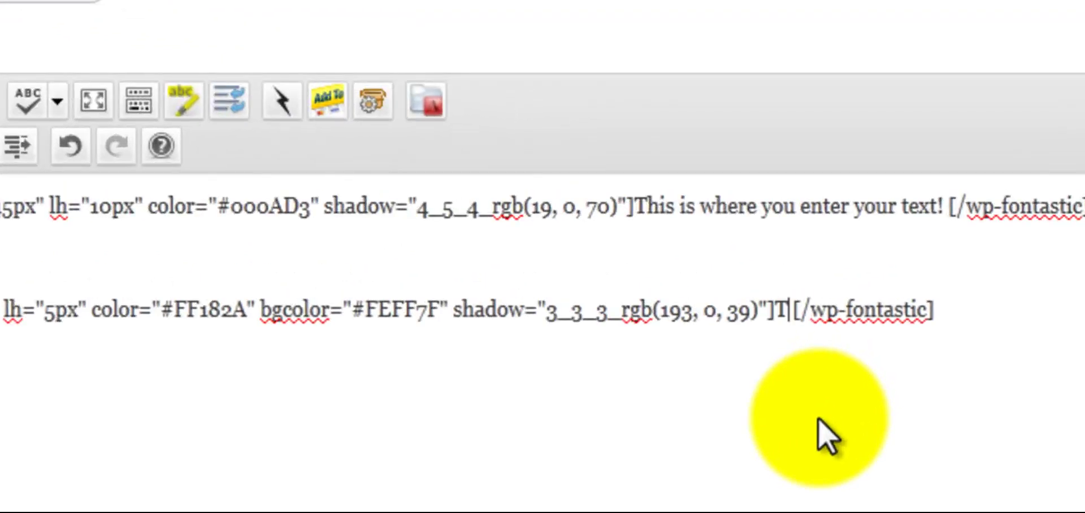
text(s here yo)
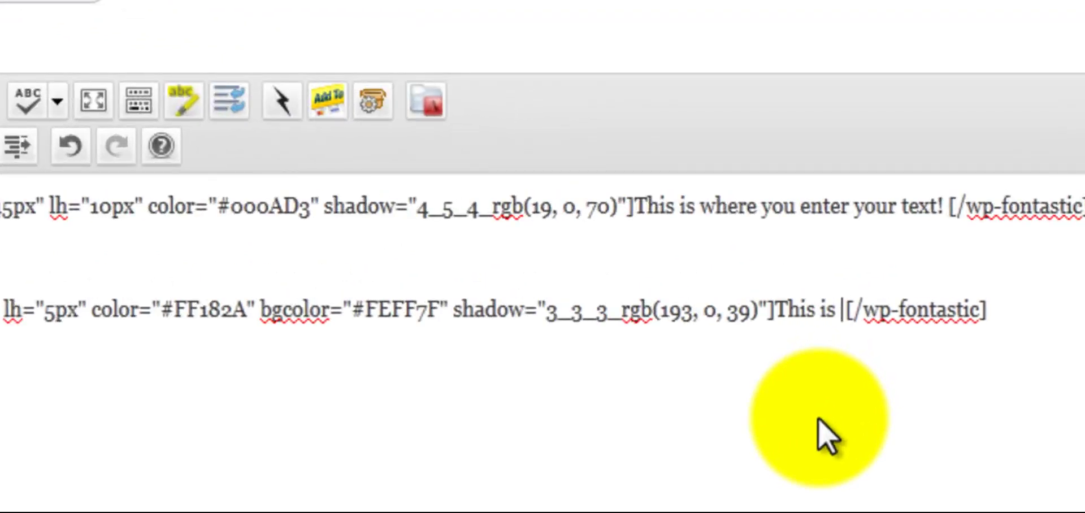
text(u place )
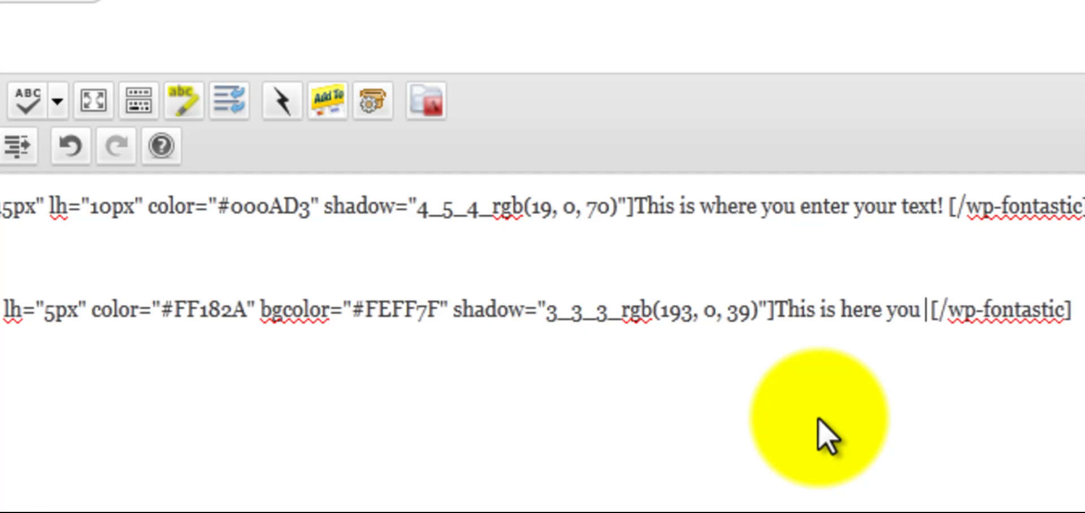
text(our text...)
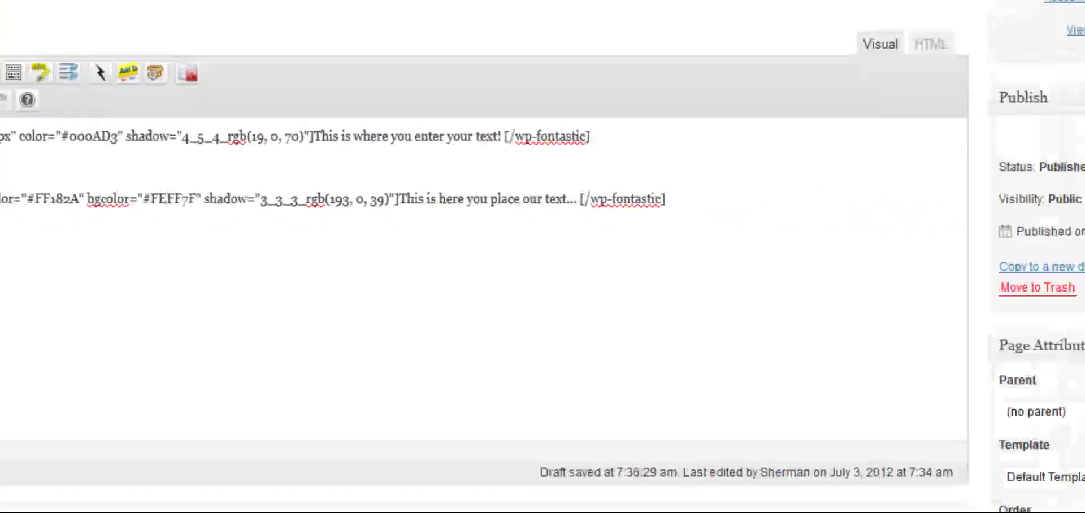
Update the page so the blue and red Elephant lines are saved
click(1034, 269)
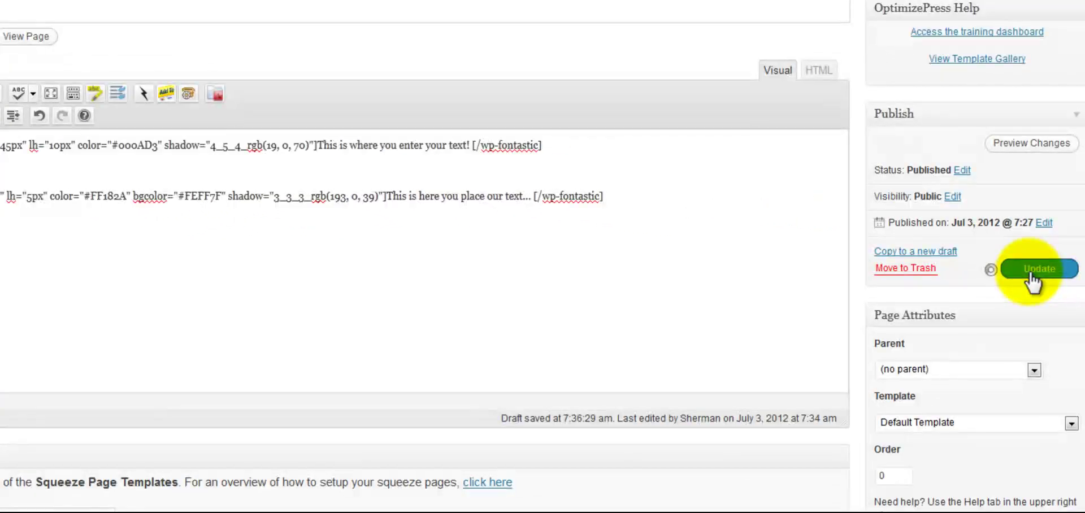